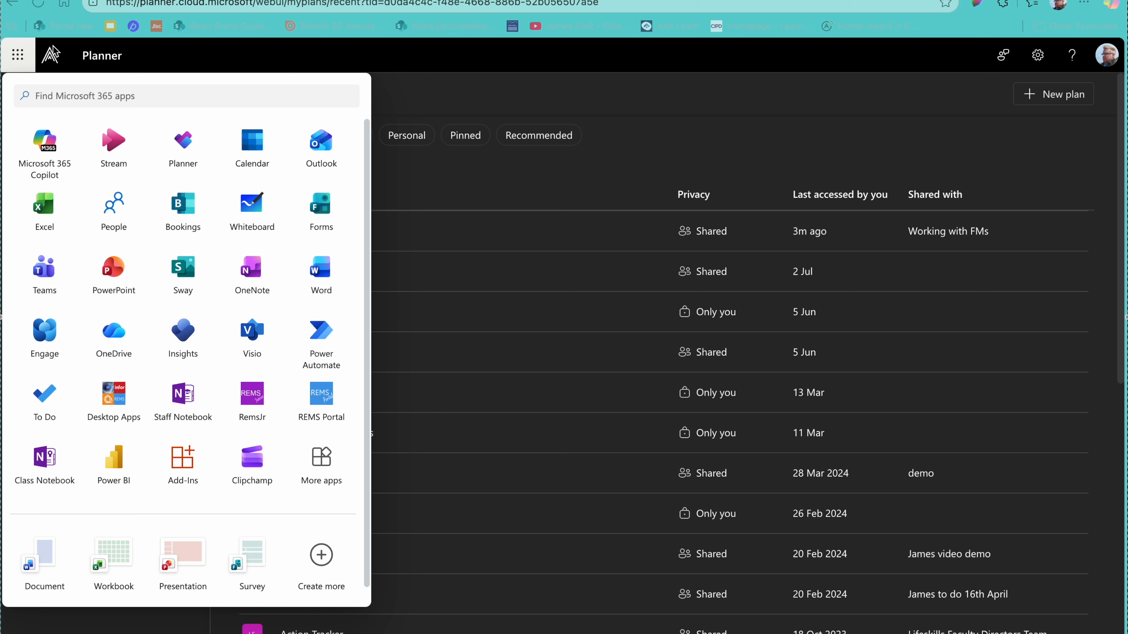
# Step: Close the Microsoft 365 app list to show the My Plans page of recent plans
pyautogui.click(18, 57)
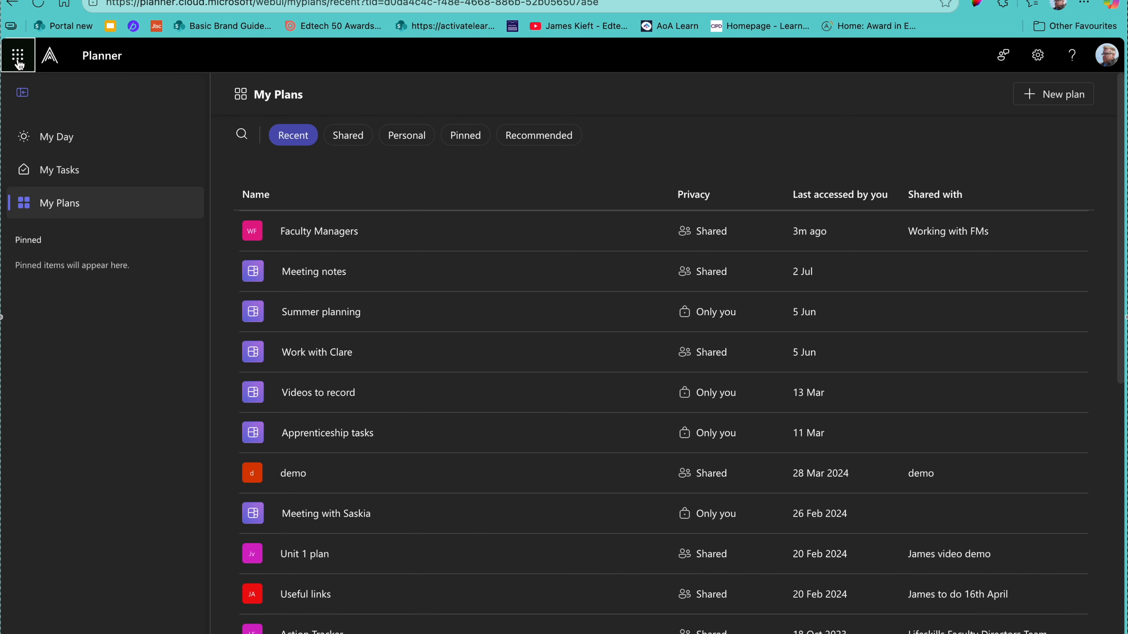
pyautogui.click(53, 149)
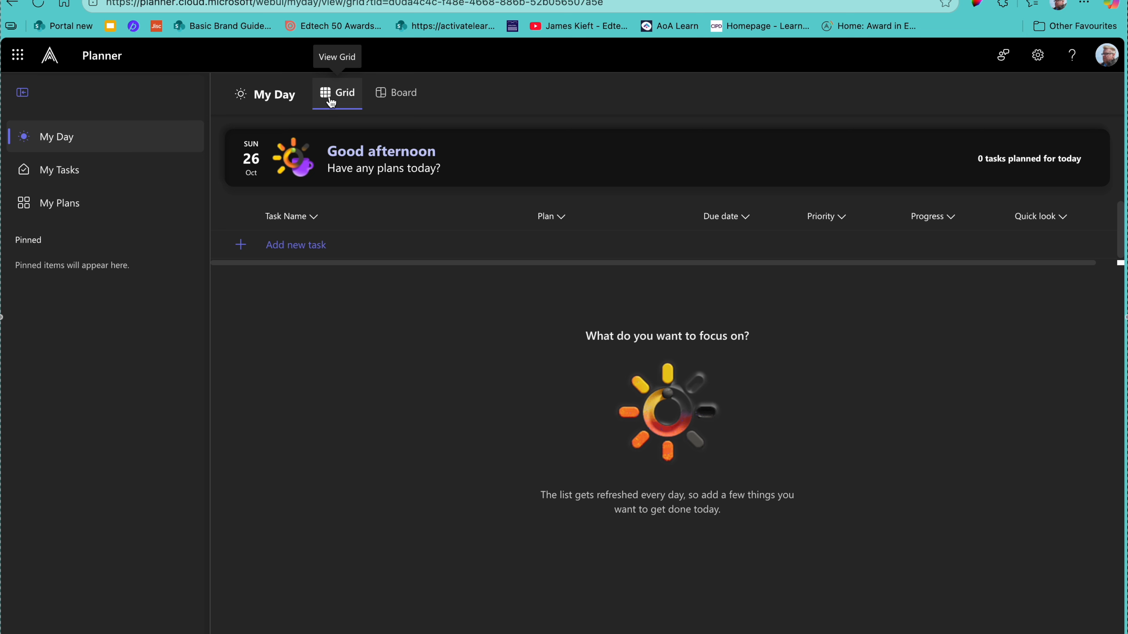
pyautogui.click(59, 176)
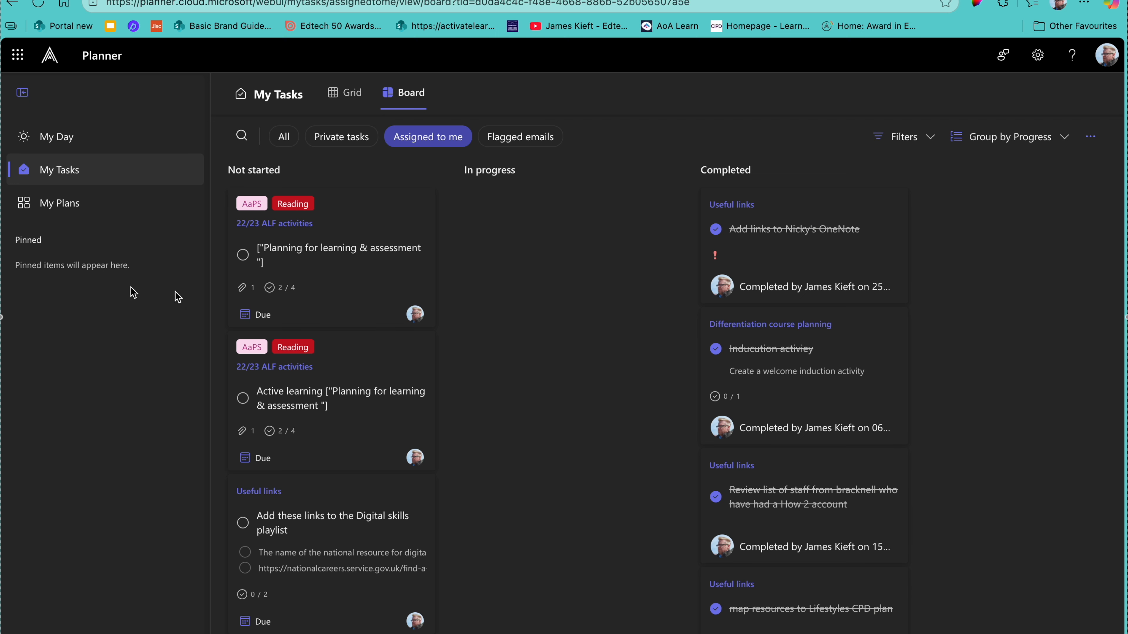
pyautogui.click(48, 212)
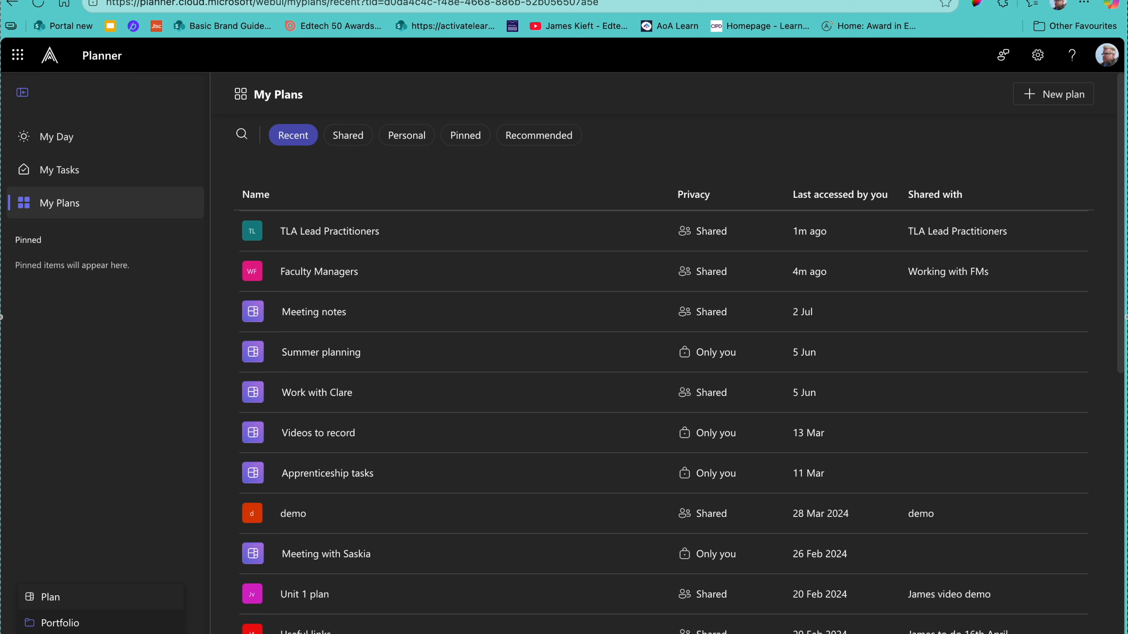
pyautogui.click(1050, 101)
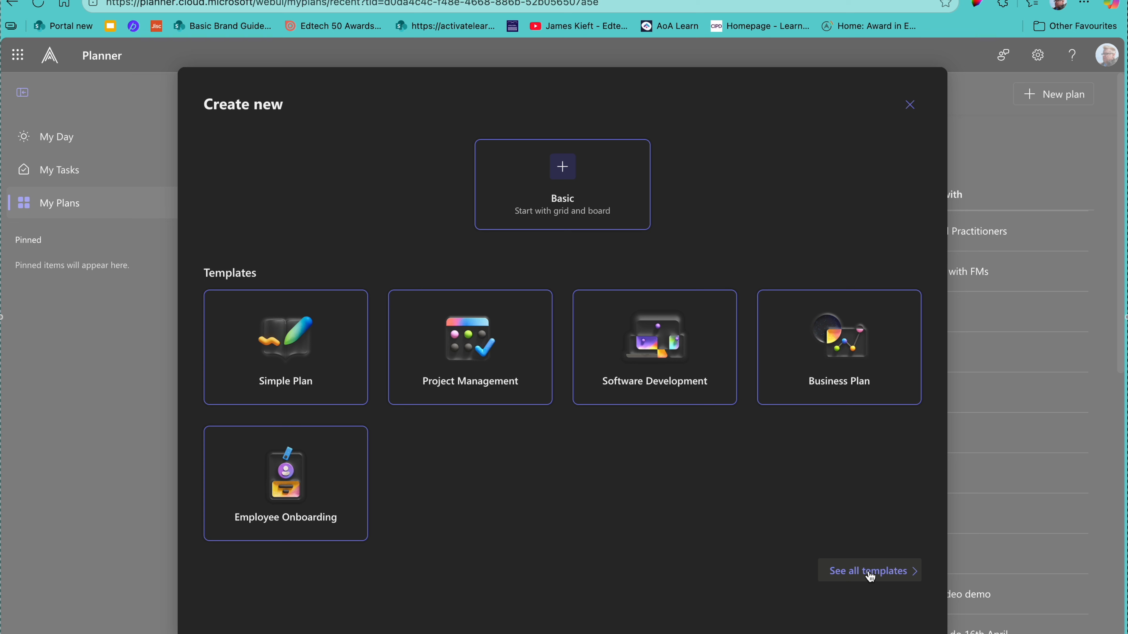
# Step: Compare the Simple Plan and Project Management templates, then use Simple Plan
pyautogui.click(289, 350)
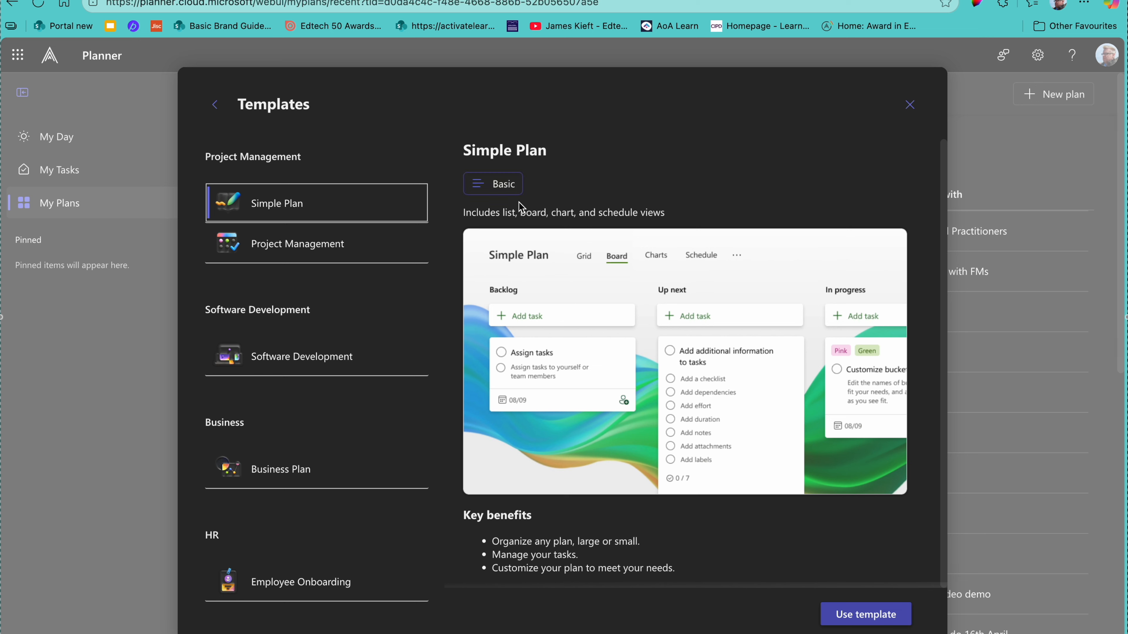
pyautogui.click(503, 188)
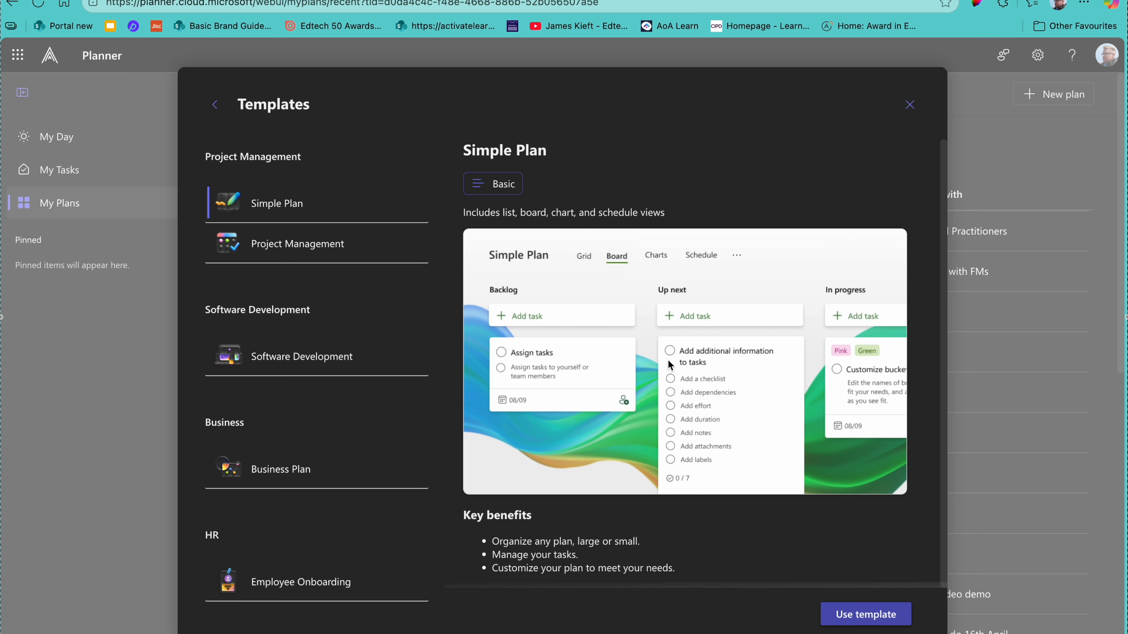
pyautogui.click(286, 254)
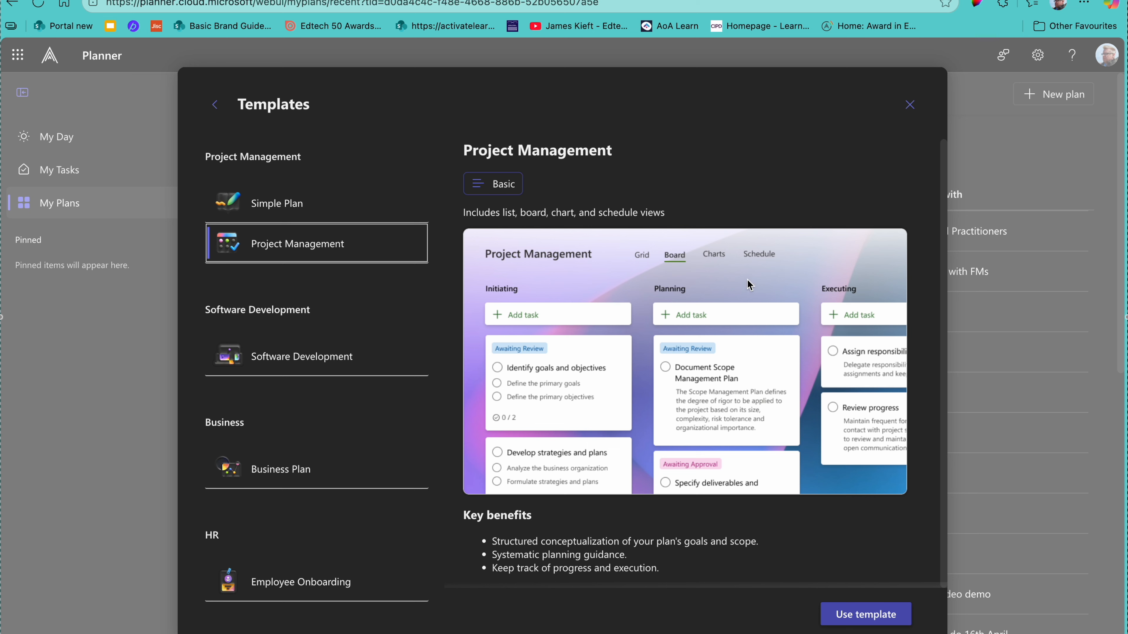
pyautogui.click(259, 212)
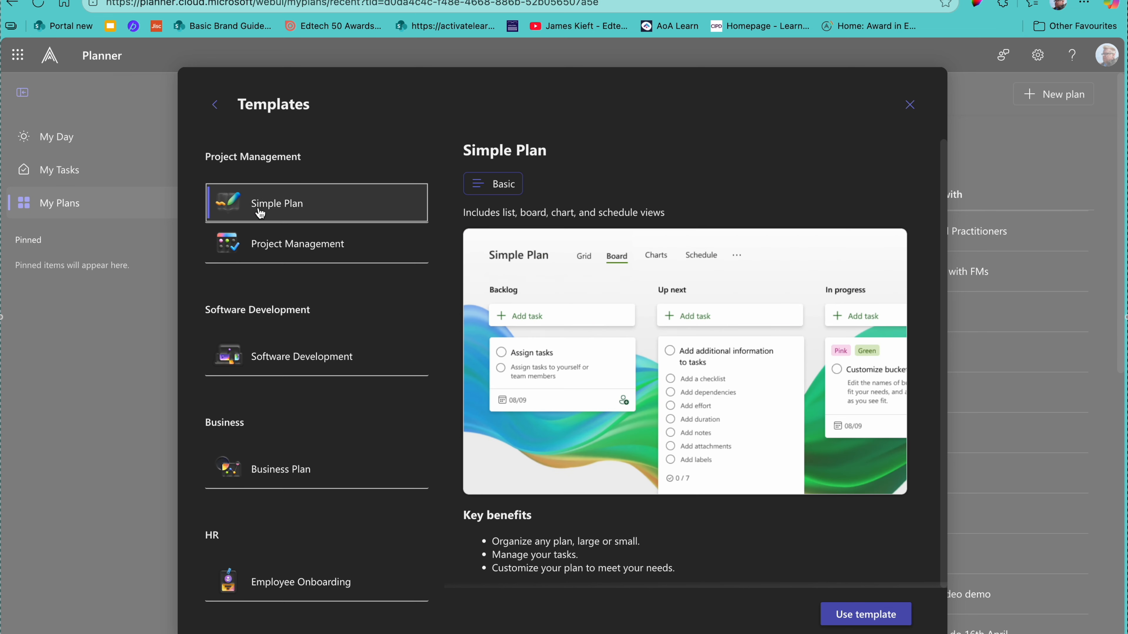
pyautogui.click(884, 620)
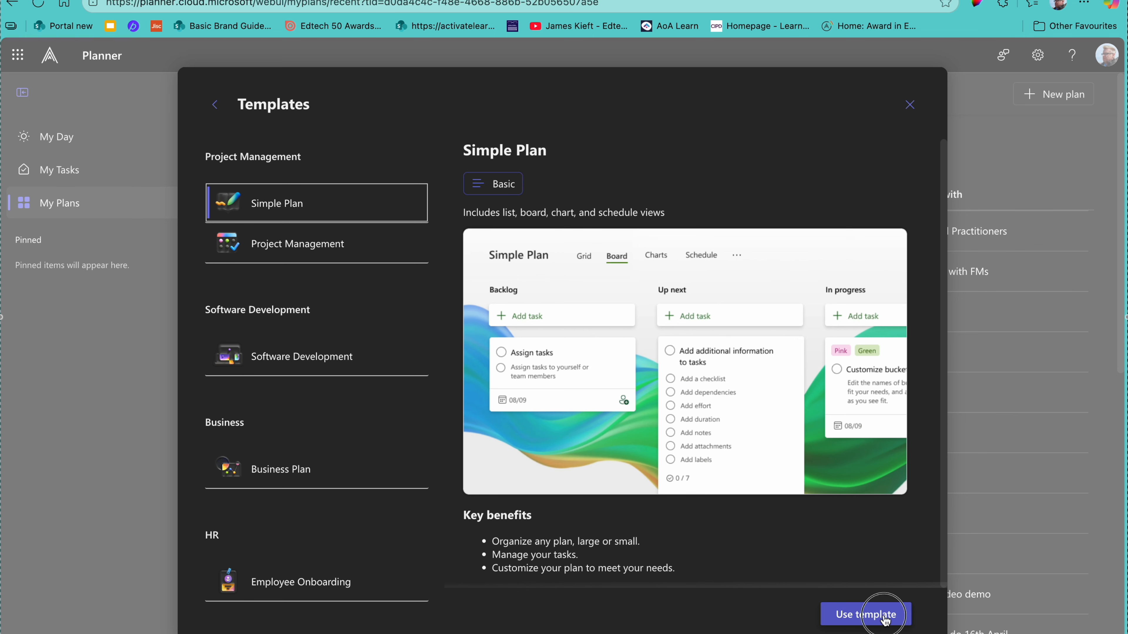
# Step: Name the new plan 'JKDemo 1234' and add it to pinned plans
pyautogui.click(503, 332)
pyautogui.moveTo(503, 332); pyautogui.dragTo(402, 331)
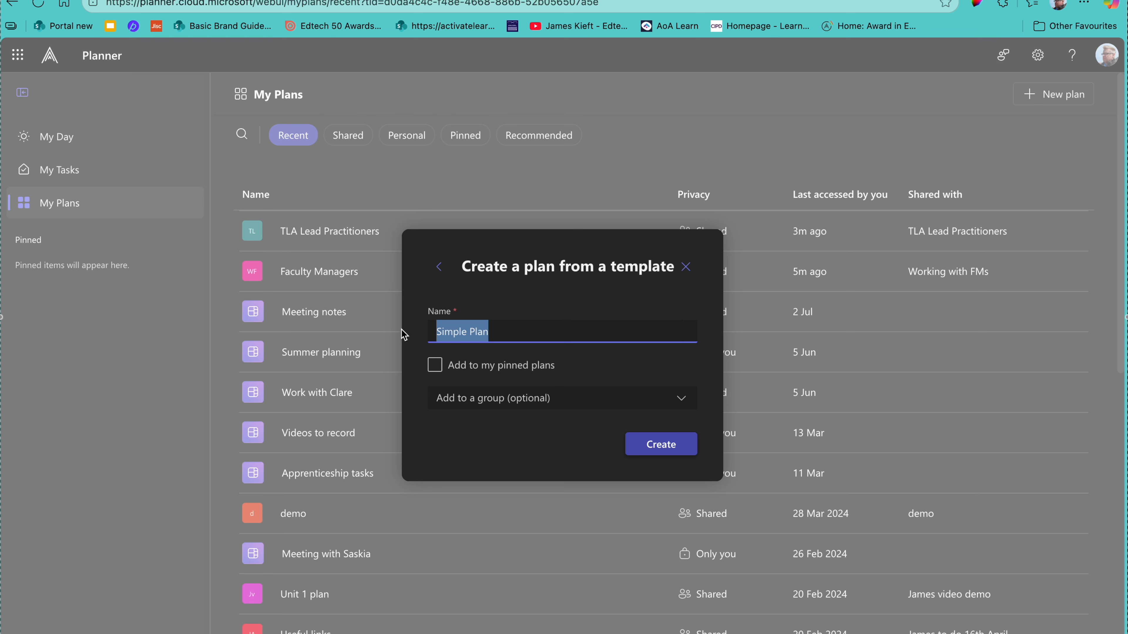
pyautogui.press('BackSpace')
pyautogui.write('JKDe')
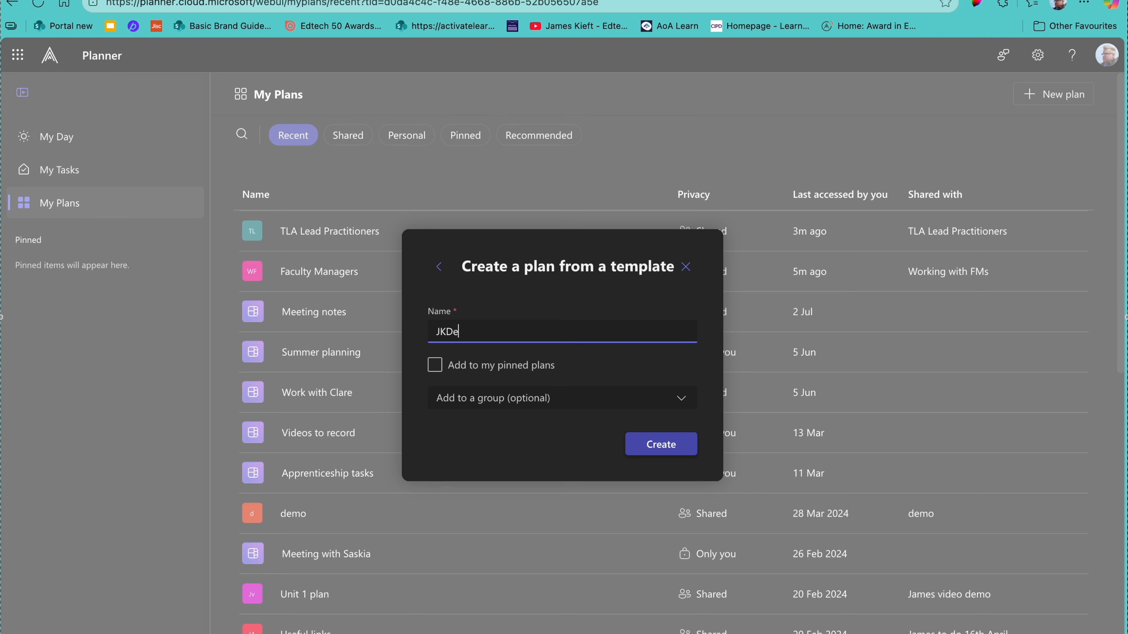
pyautogui.write('mo 1234')
pyautogui.click(434, 371)
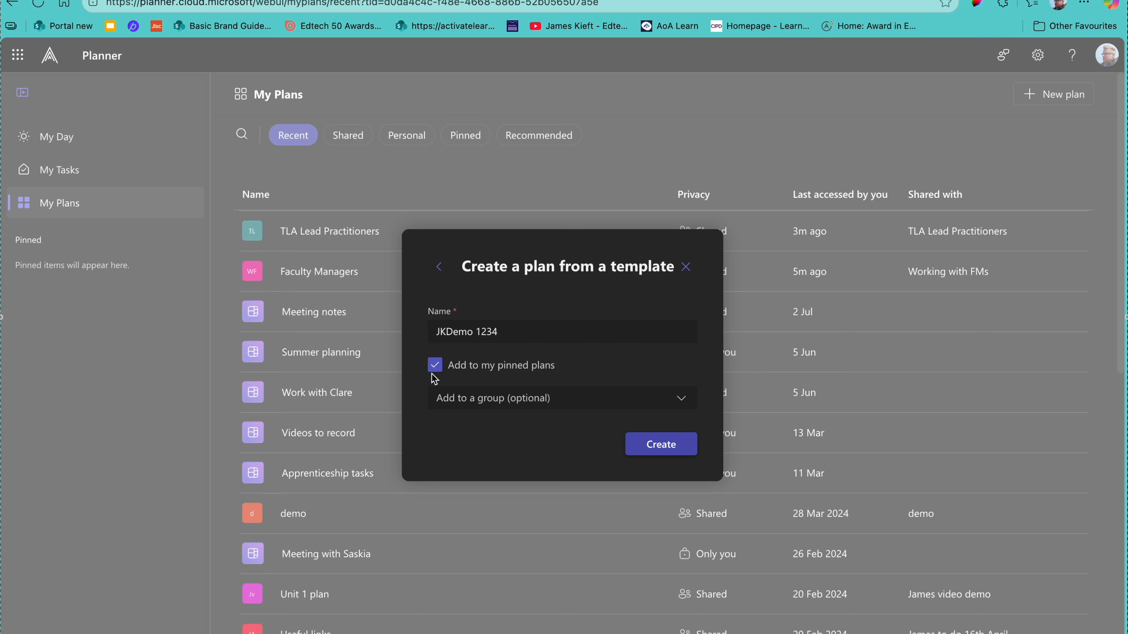
# Step: Leave the plan without a group and create it
pyautogui.click(682, 399)
pyautogui.click(685, 399)
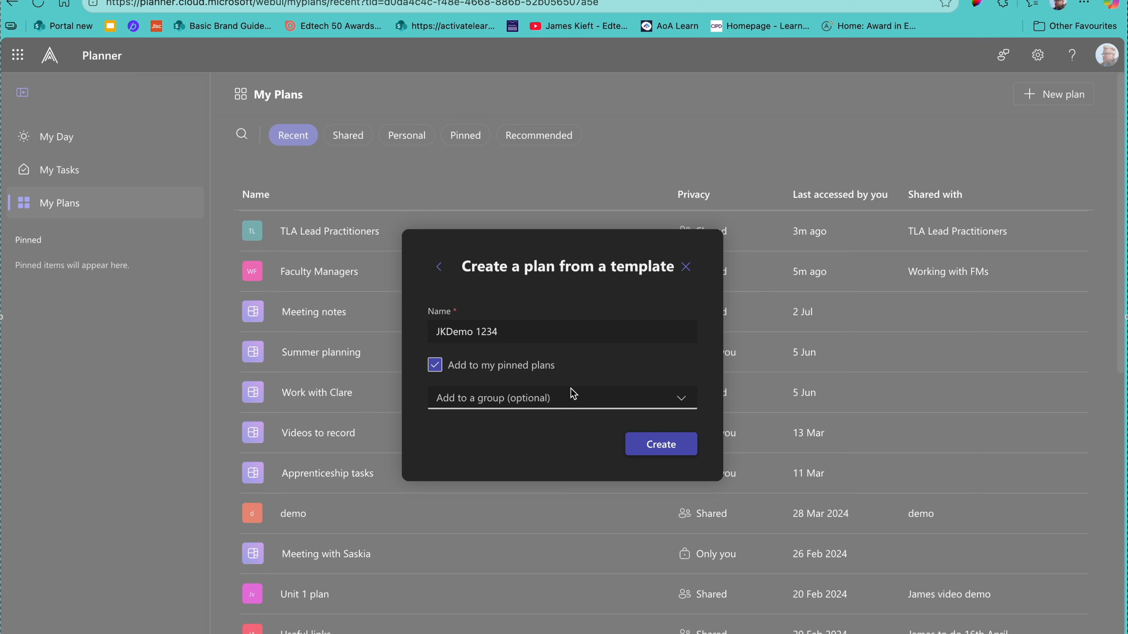
pyautogui.click(682, 403)
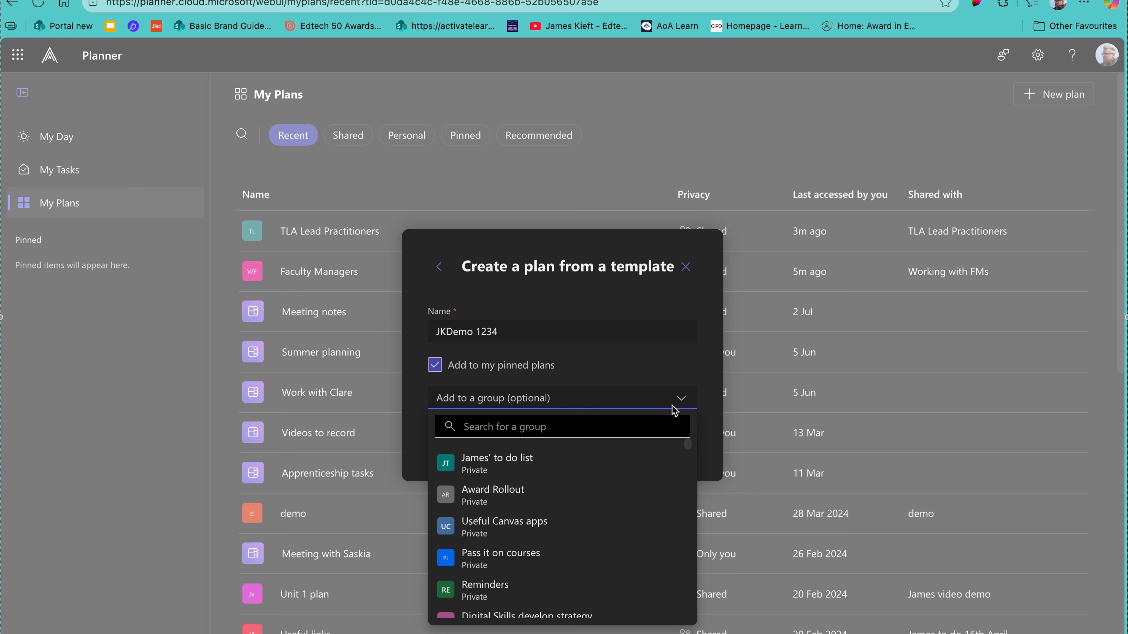
pyautogui.click(710, 406)
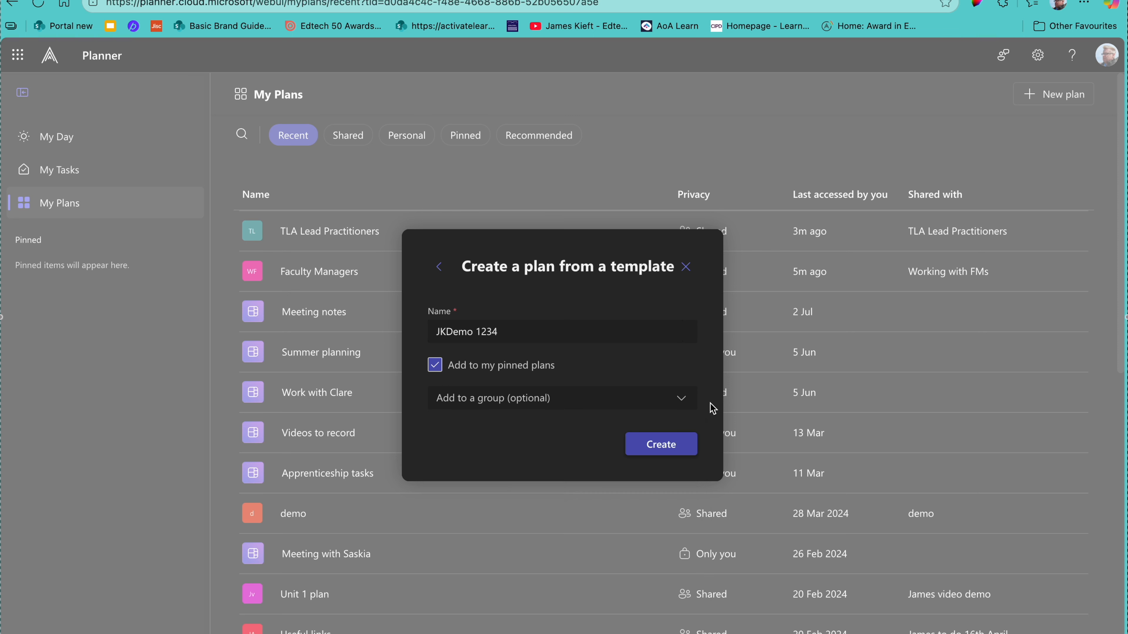
pyautogui.click(667, 446)
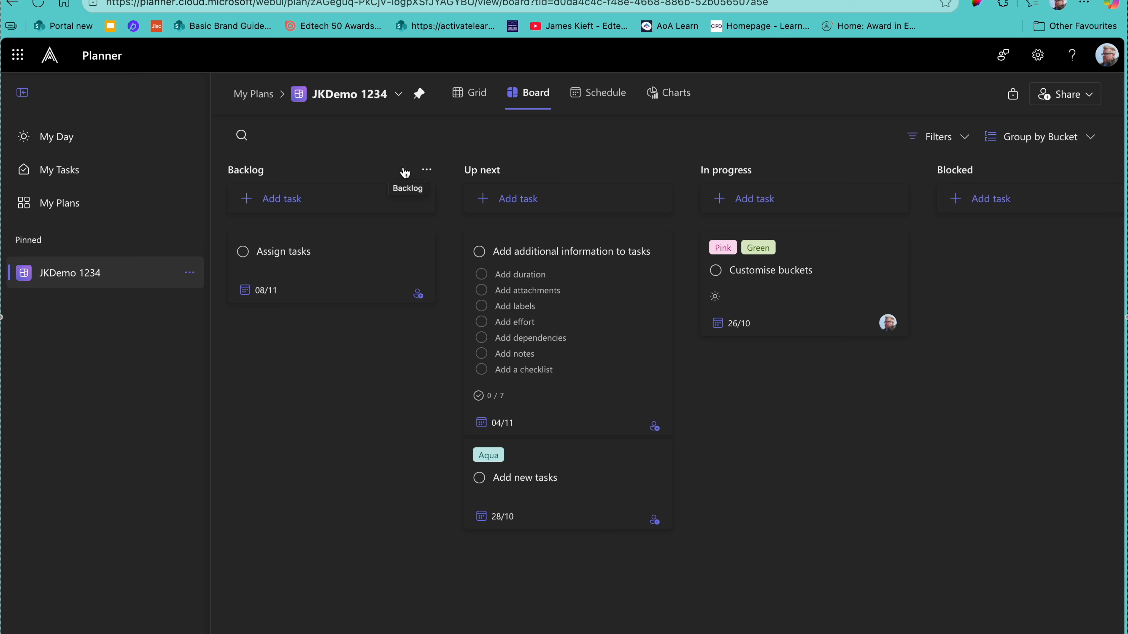
# Step: Rename the Backlog bucket to 'Priority', then check the Up next options and grouping choices
pyautogui.click(427, 172)
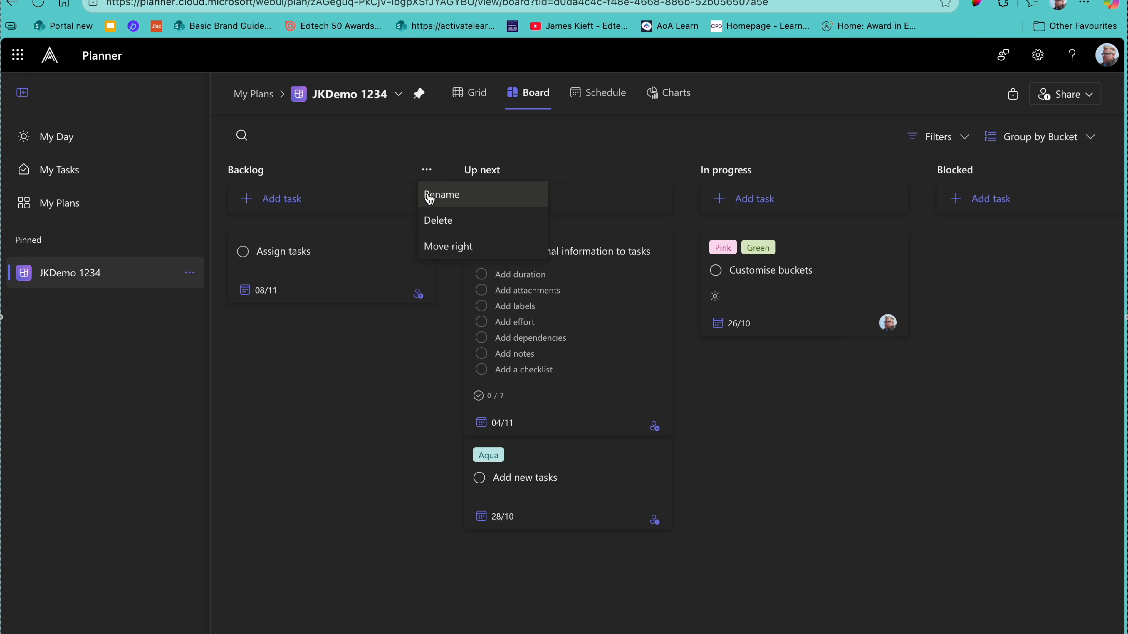
pyautogui.click(438, 196)
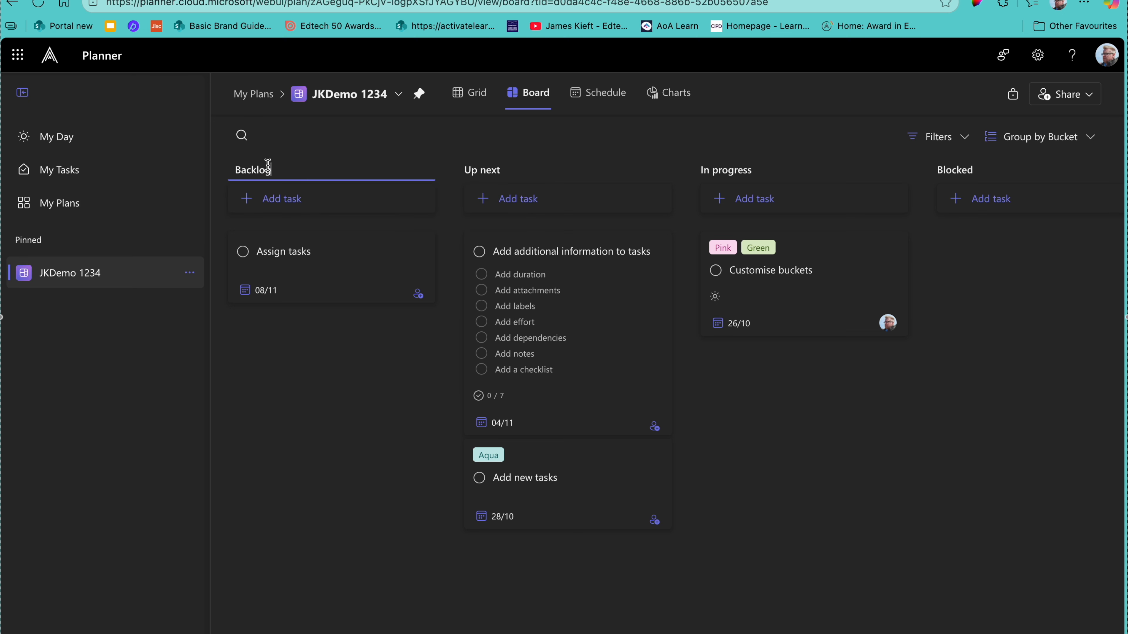
pyautogui.moveTo(273, 171); pyautogui.dragTo(231, 172)
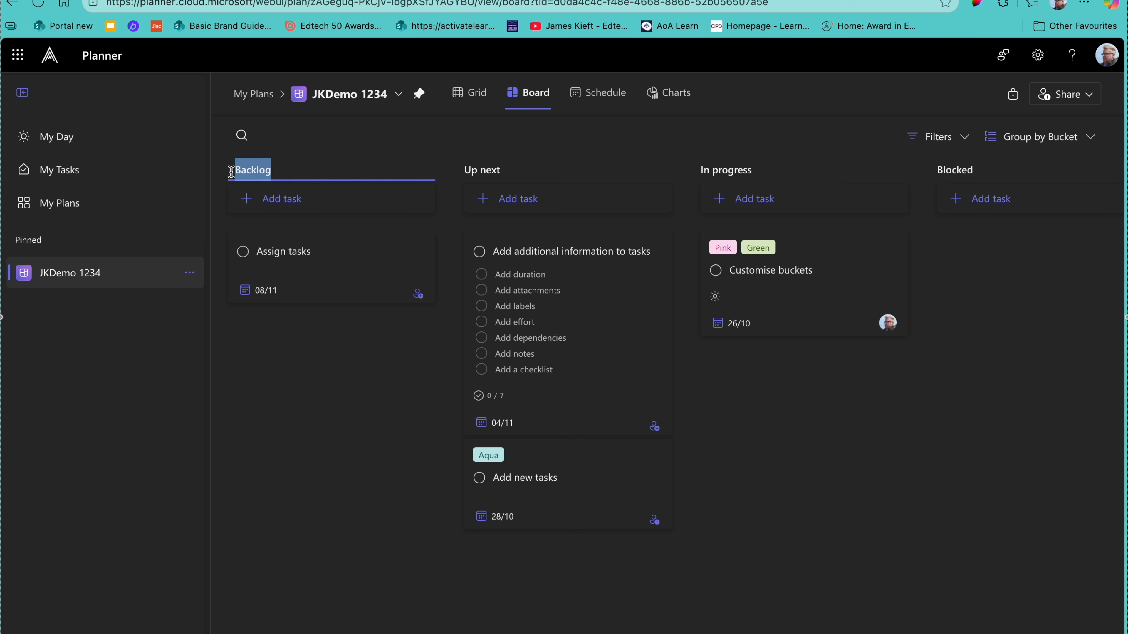
pyautogui.write('P')
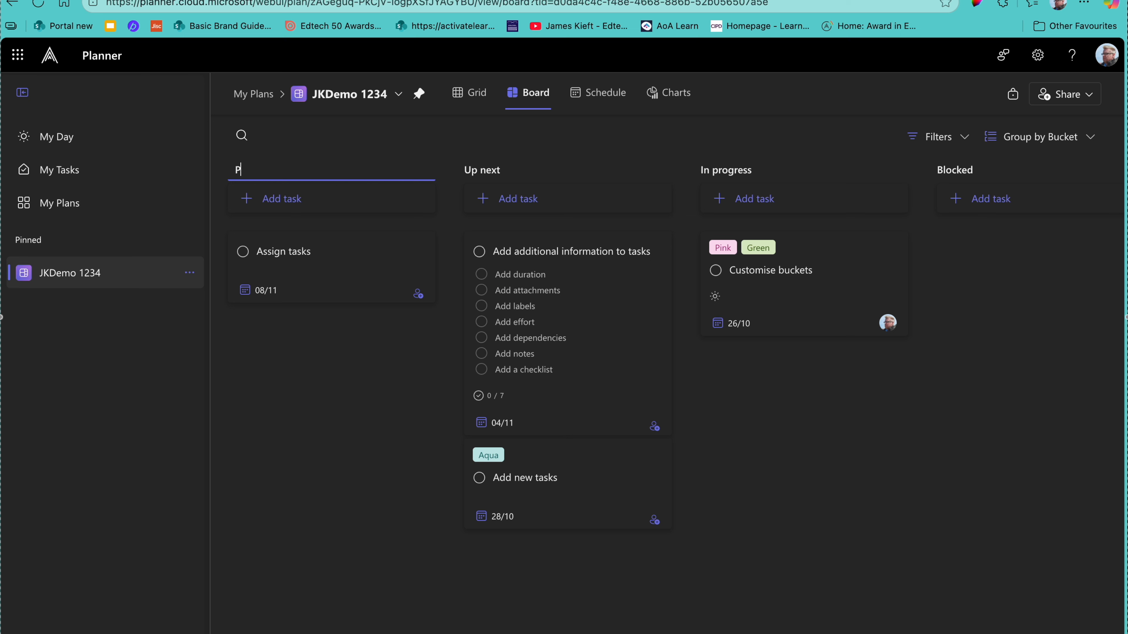
pyautogui.write('riority')
pyautogui.press('Return')
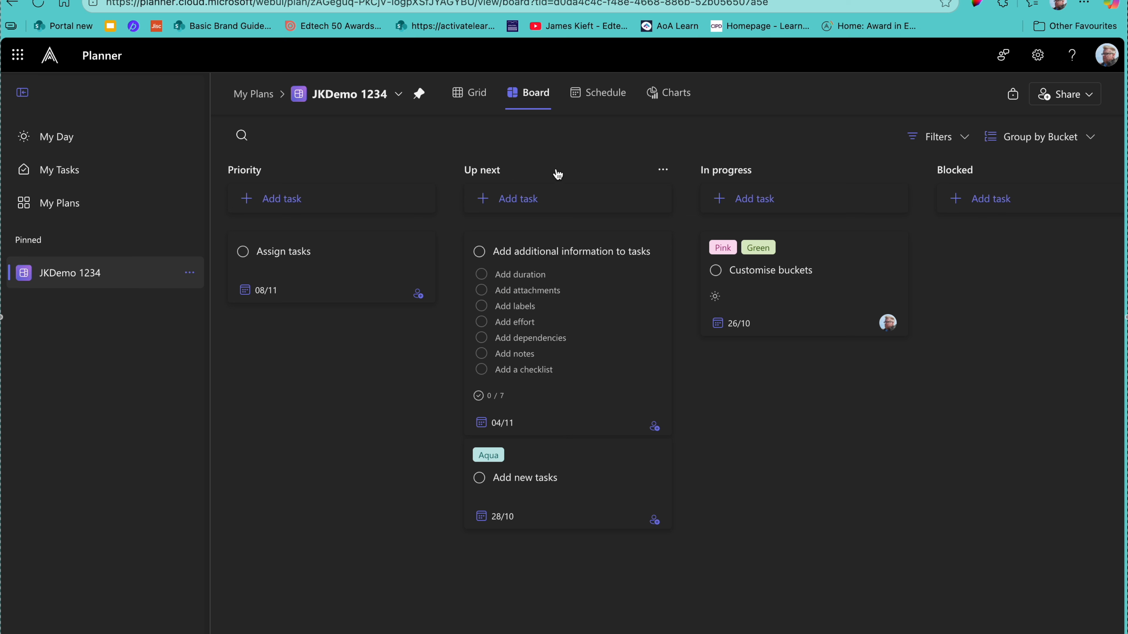
pyautogui.click(662, 170)
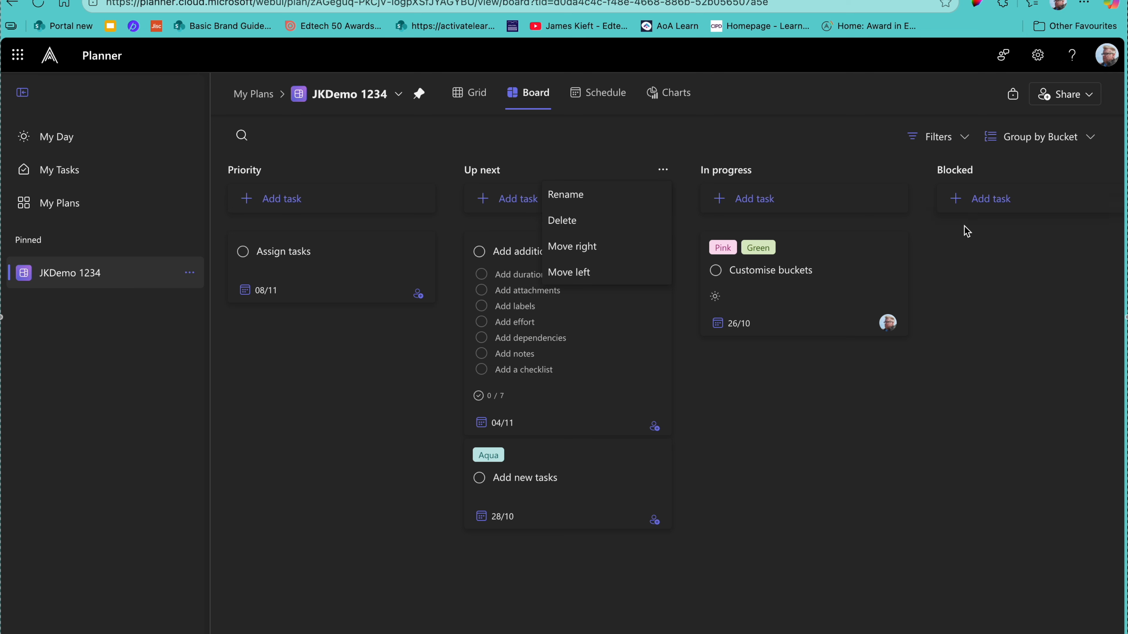
pyautogui.click(1092, 139)
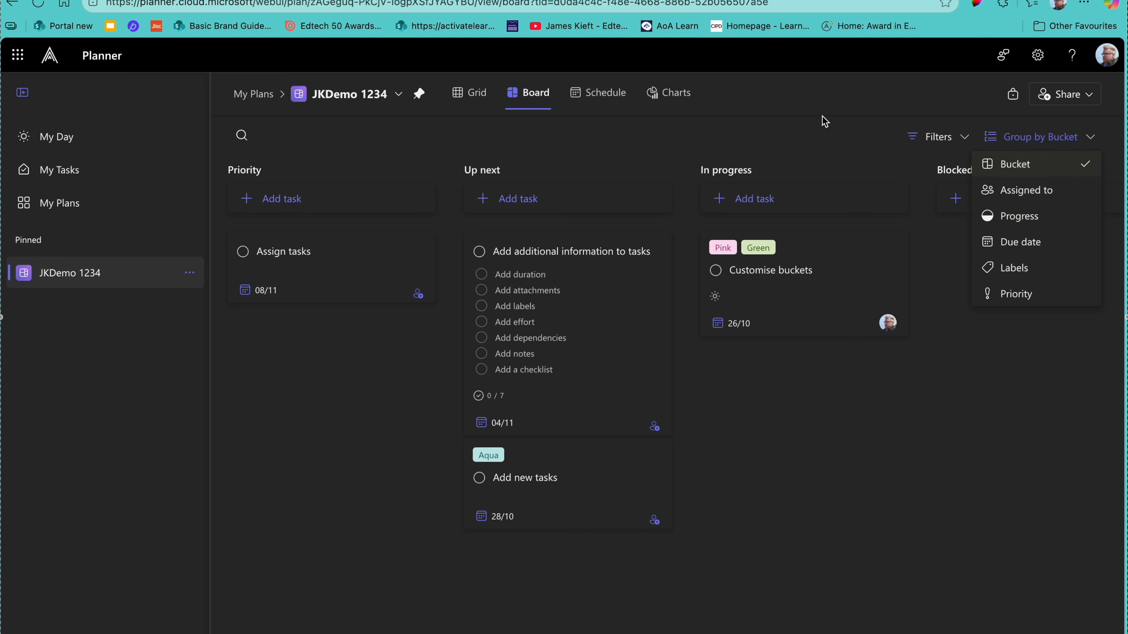
# Step: Keep grouping by bucket and add a 'JK Demo 32' bucket after Completed
pyautogui.click(811, 133)
pyautogui.hscroll(5, 972, 209)
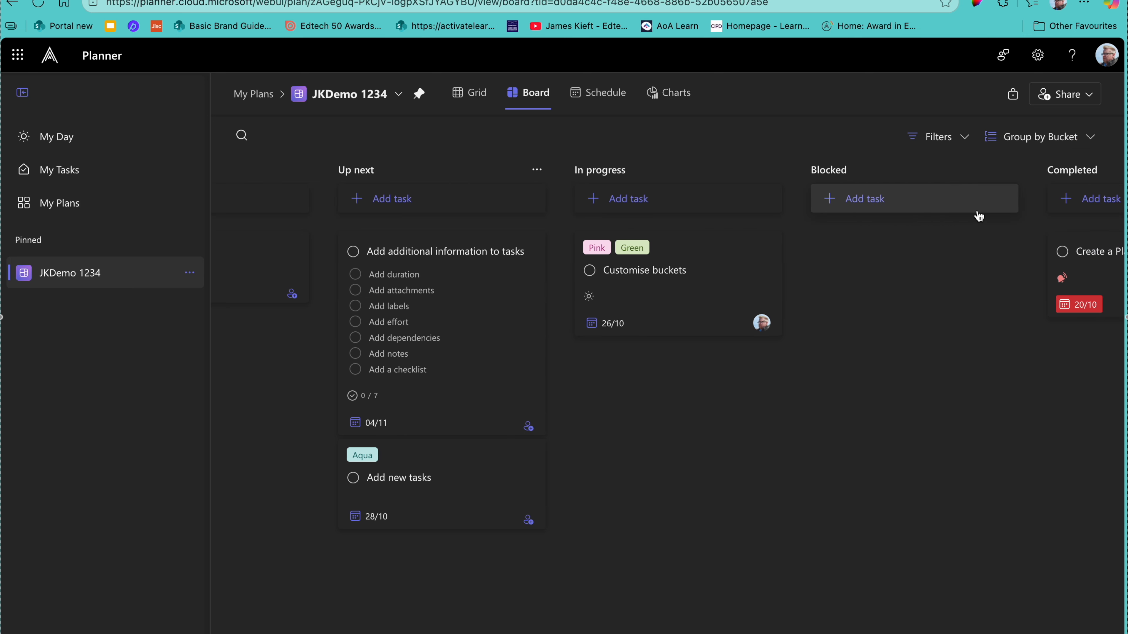
pyautogui.hscroll(5, 978, 215)
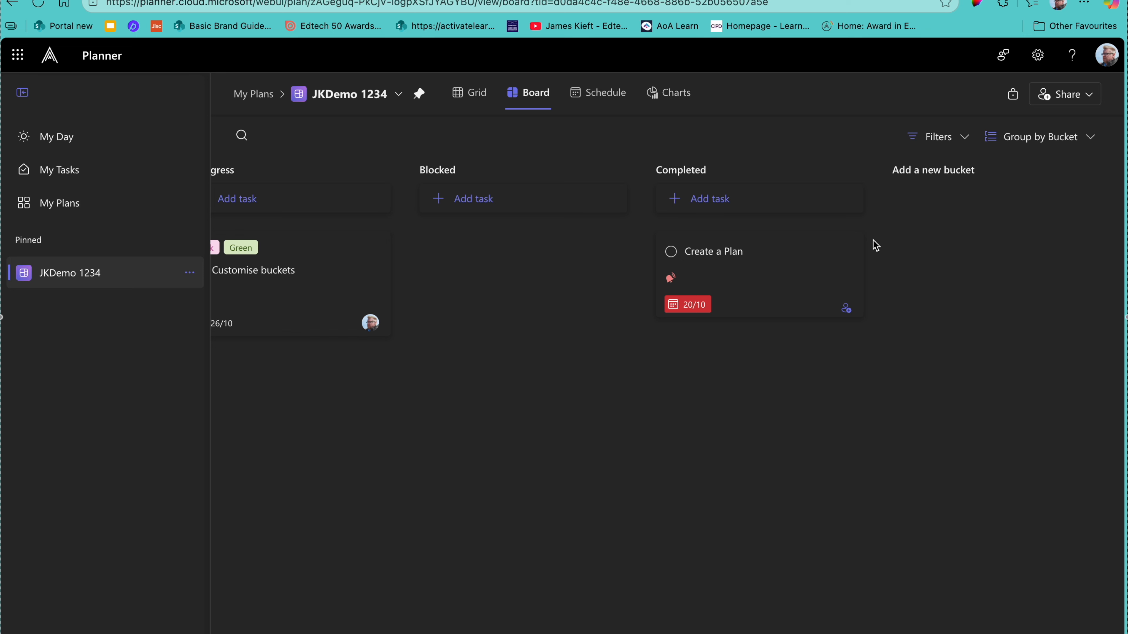
pyautogui.click(945, 171)
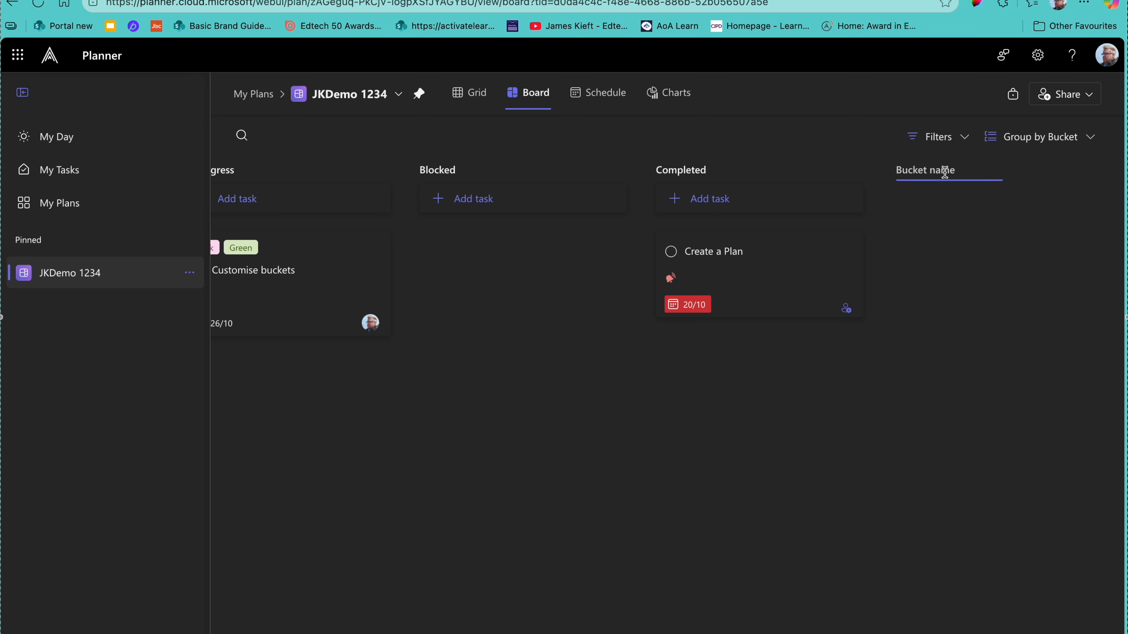
pyautogui.write('JK Demo 32')
pyautogui.press('Return')
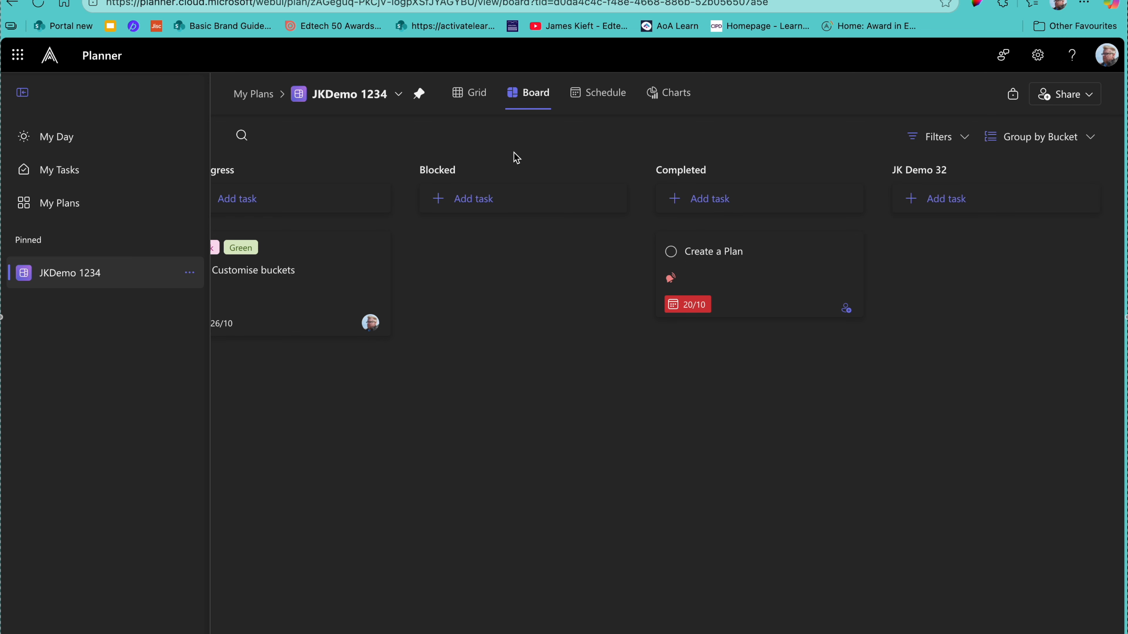
pyautogui.hscroll(-5, 595, 252)
pyautogui.hscroll(-7, 597, 251)
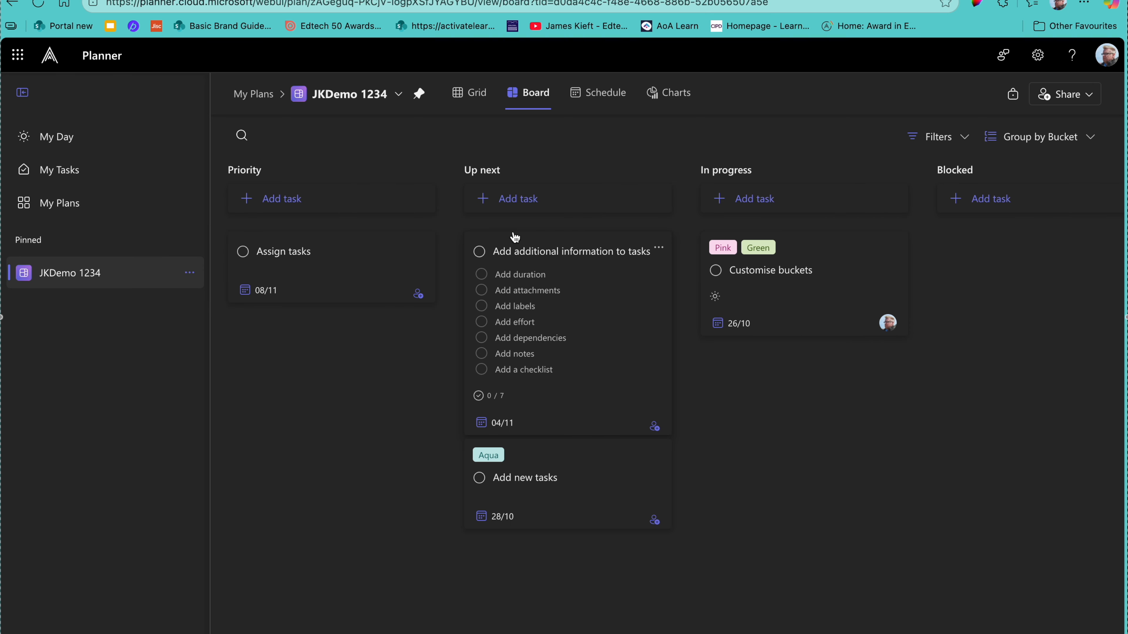
pyautogui.hscroll(1, 296, 208)
# Step: Add a 'wash car' task due 30 October to the Priority bucket
pyautogui.click(296, 208)
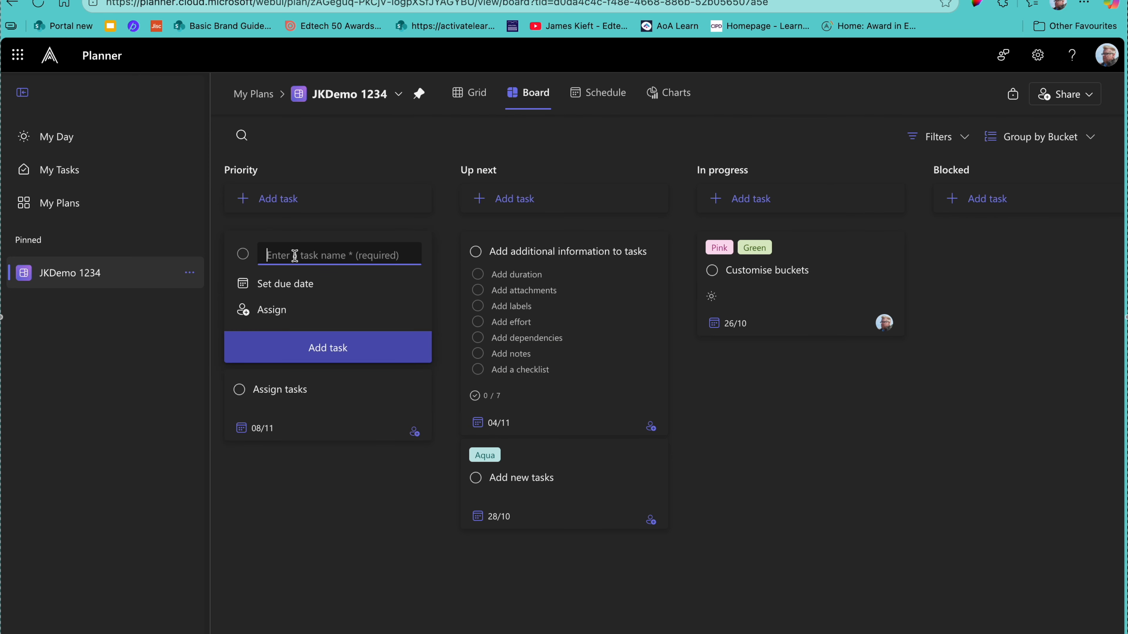
pyautogui.write('wash car')
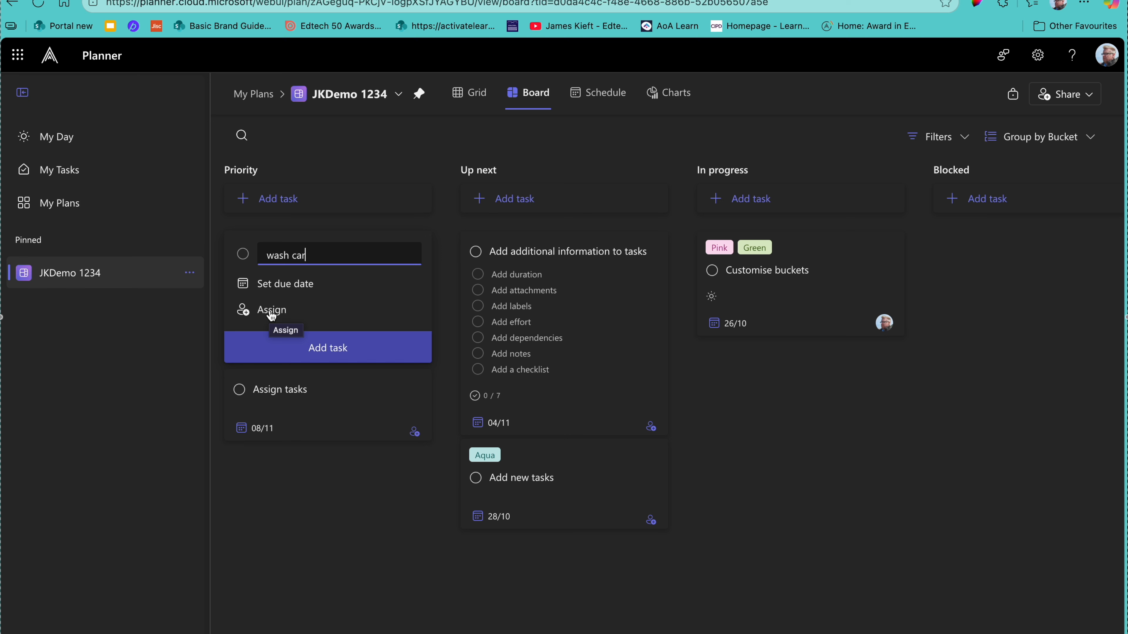
pyautogui.click(285, 284)
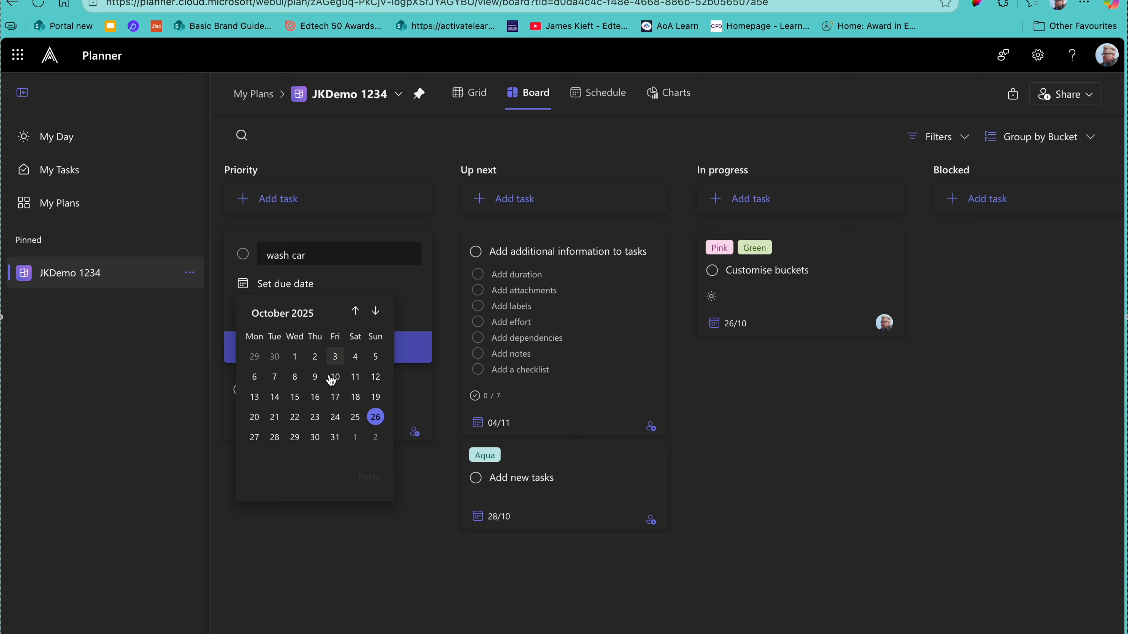
pyautogui.click(327, 441)
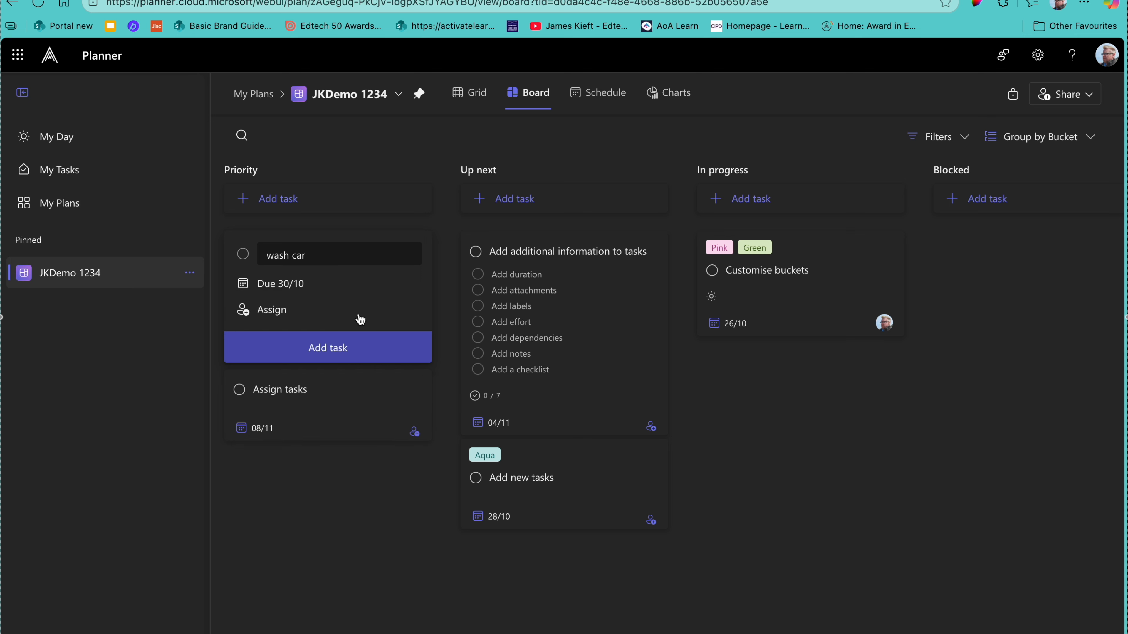
pyautogui.click(333, 350)
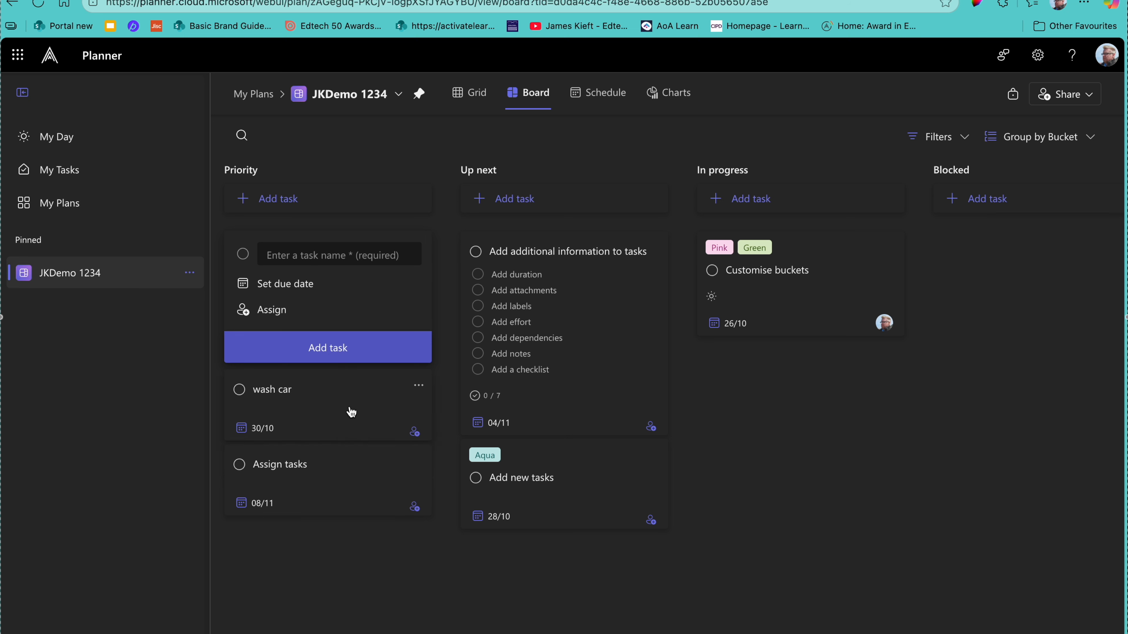
pyautogui.click(418, 387)
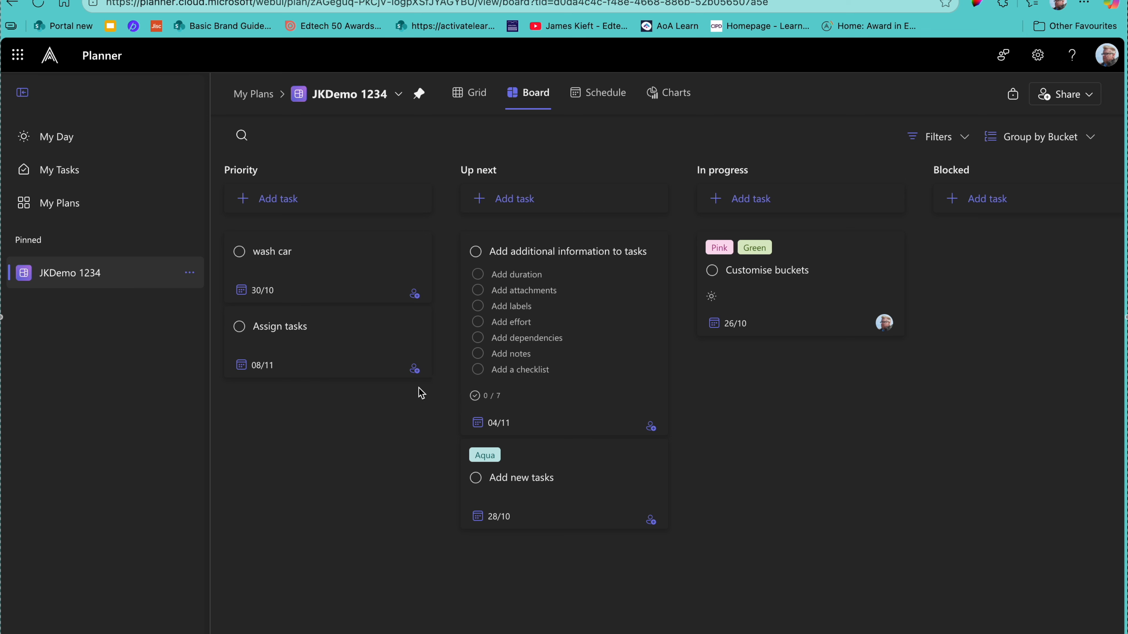
pyautogui.click(417, 252)
# Step: Tag wash car with the Teal label and move it to JKDemo 1234's In progress bucket
pyautogui.moveTo(430, 305)
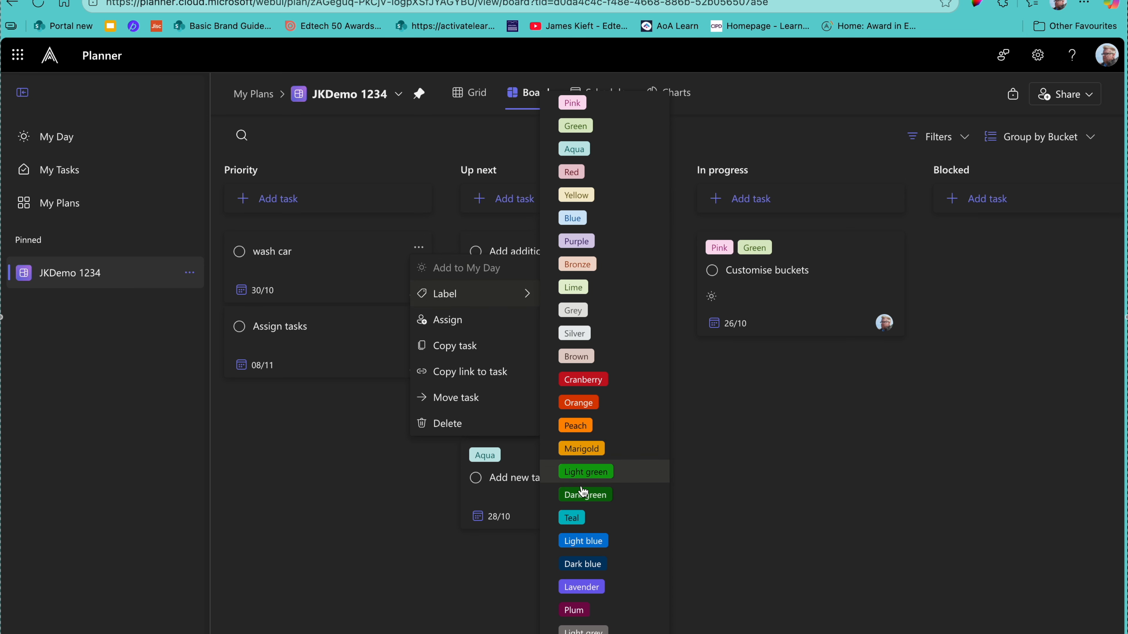
pyautogui.click(576, 519)
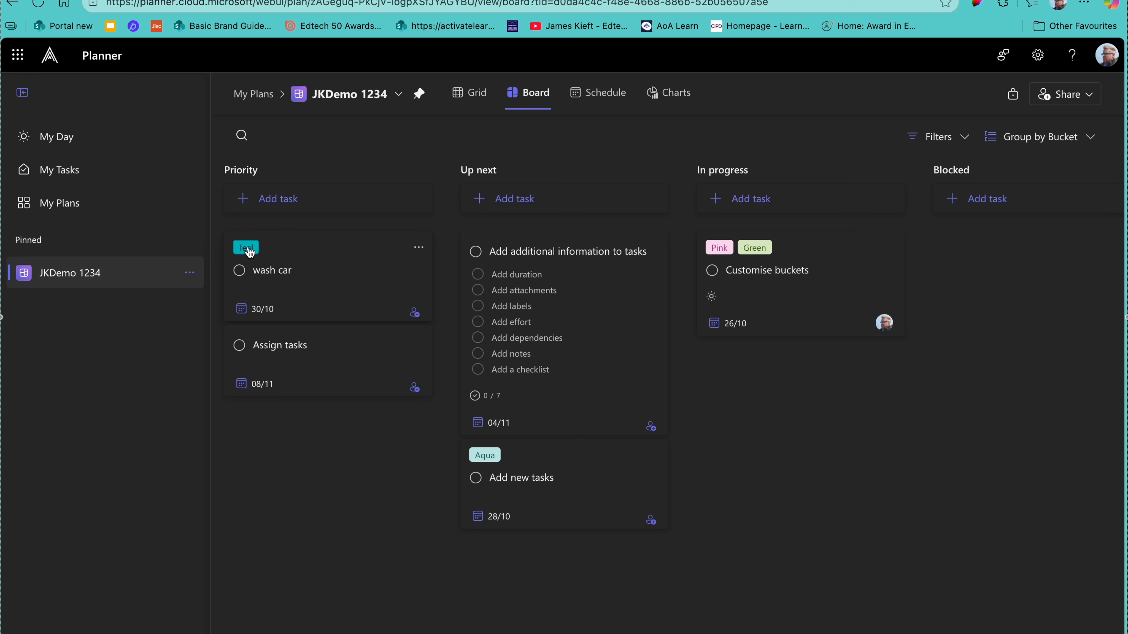
pyautogui.click(418, 248)
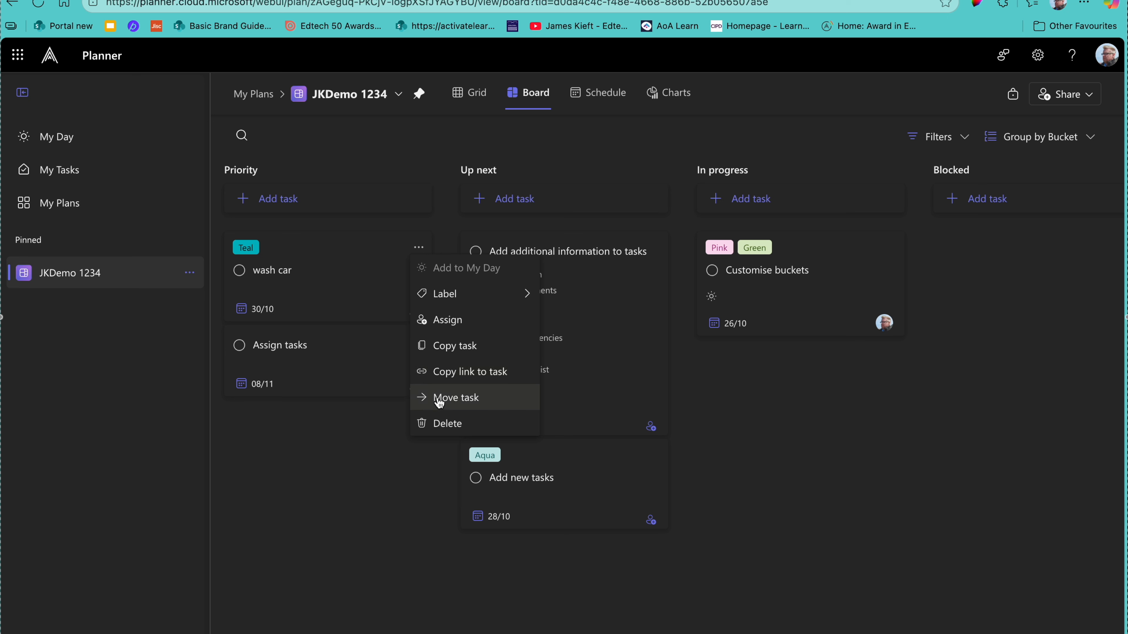
pyautogui.click(461, 397)
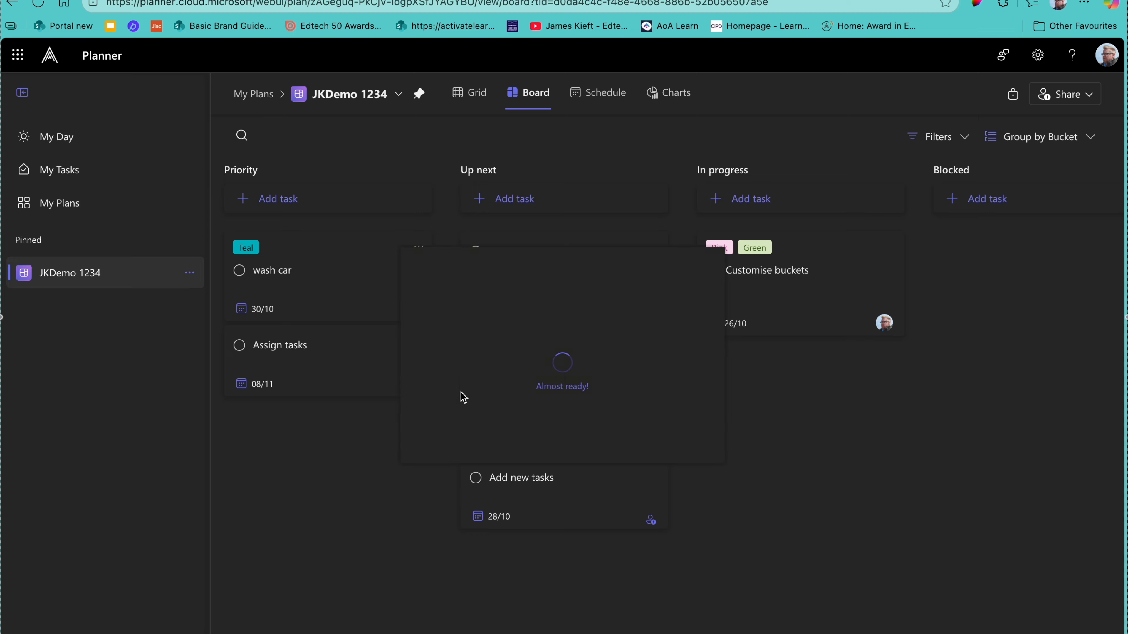
pyautogui.click(728, 329)
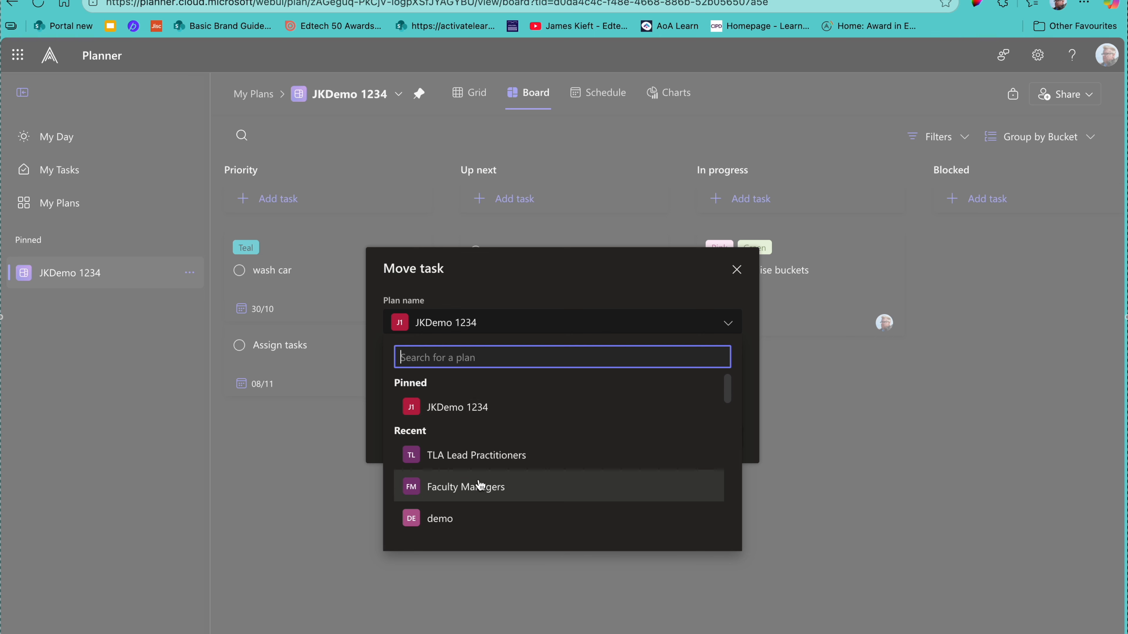
pyautogui.click(475, 414)
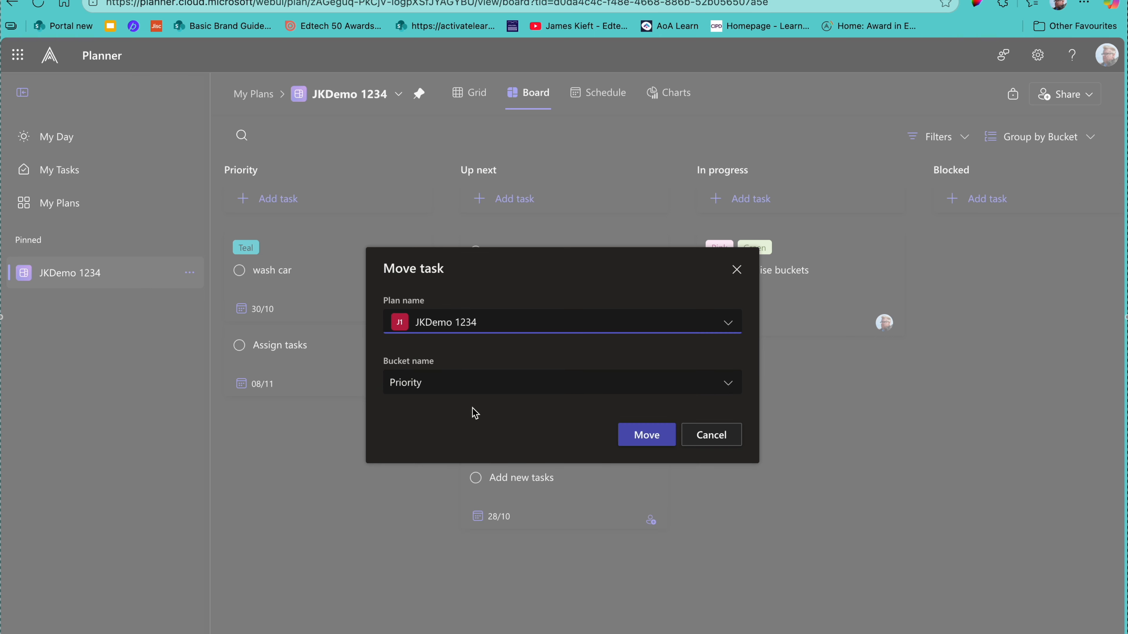
pyautogui.click(728, 385)
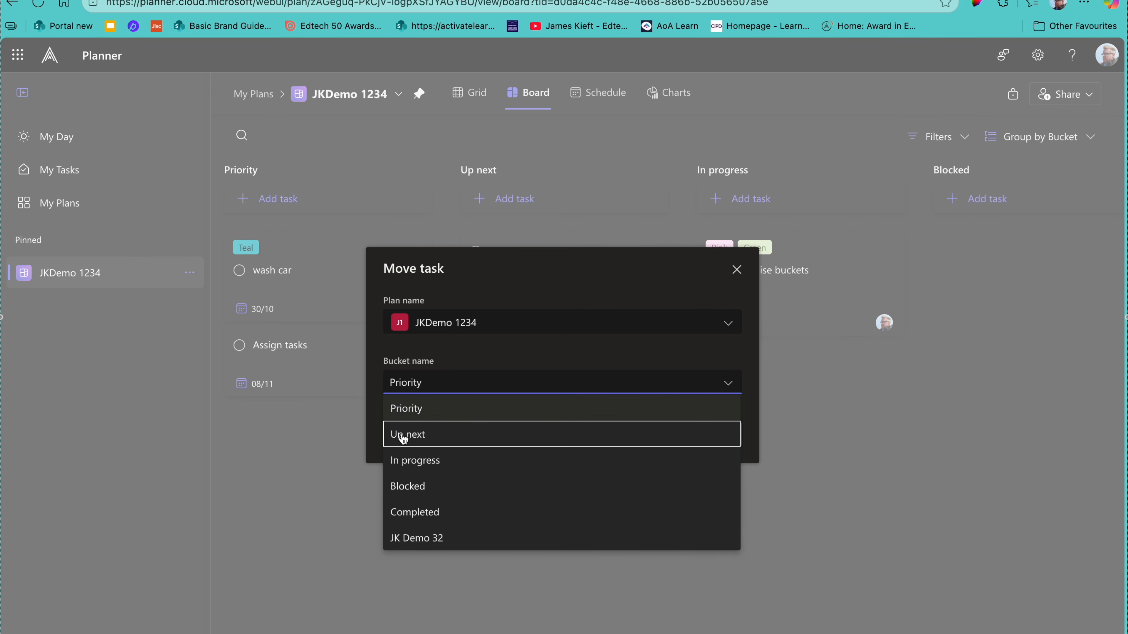
pyautogui.click(421, 462)
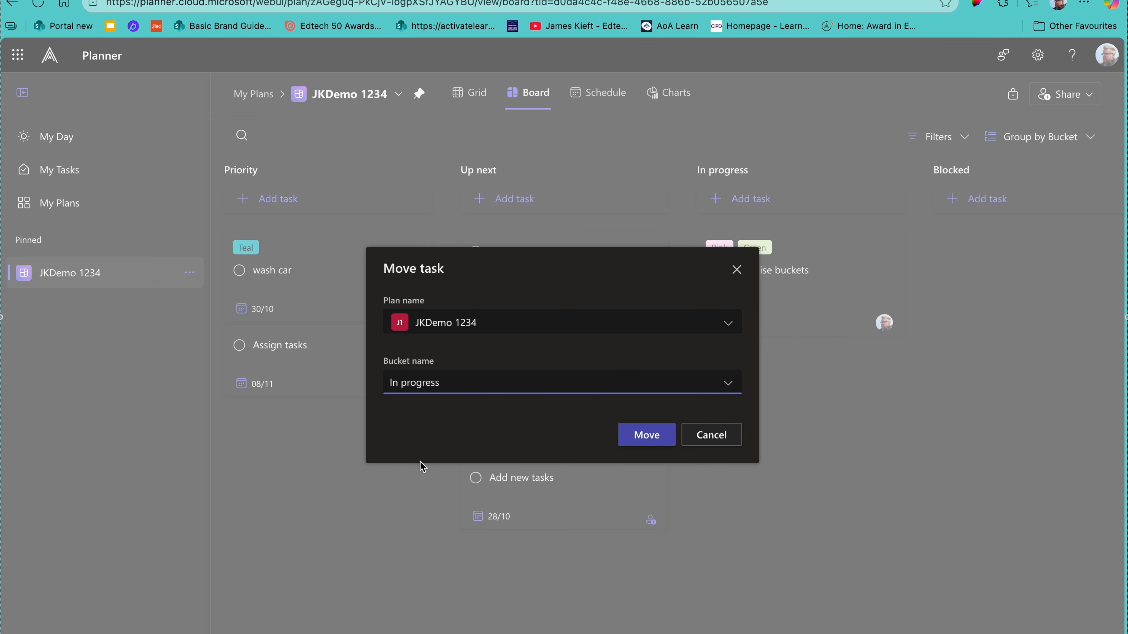
pyautogui.click(640, 445)
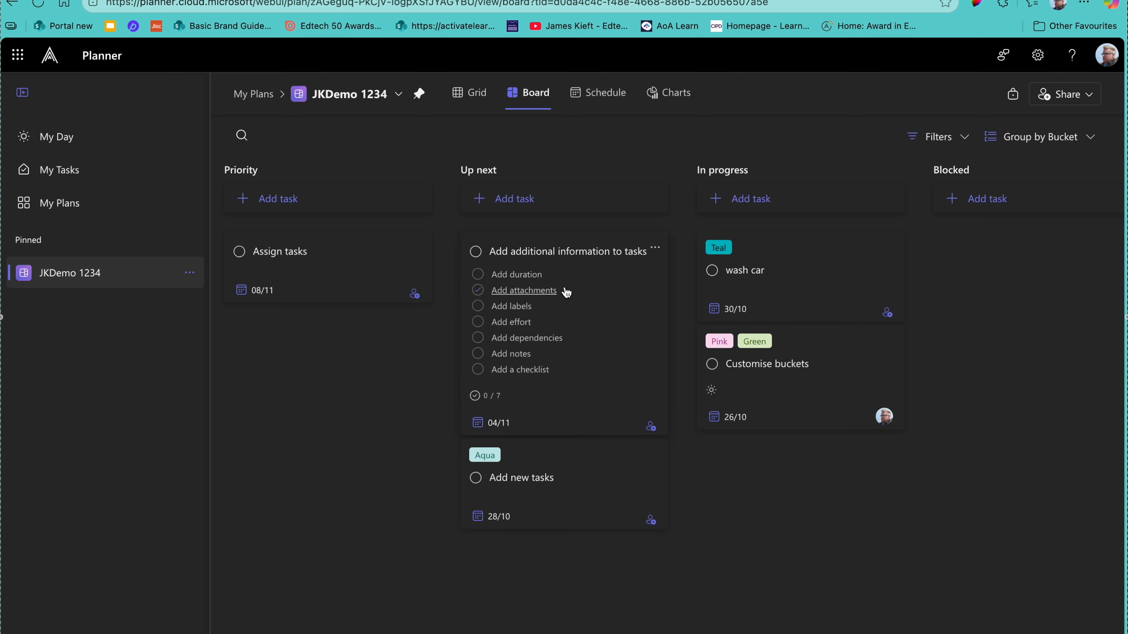
# Step: Open wash car's details, keeping progress Not started and priority Medium
pyautogui.click(801, 278)
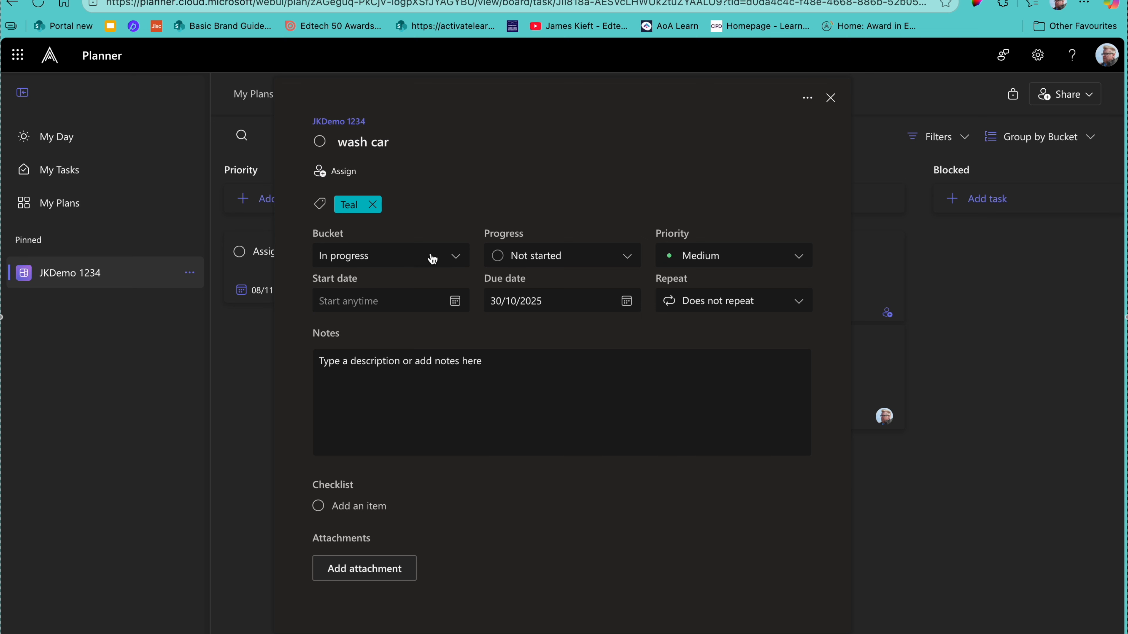
pyautogui.click(459, 266)
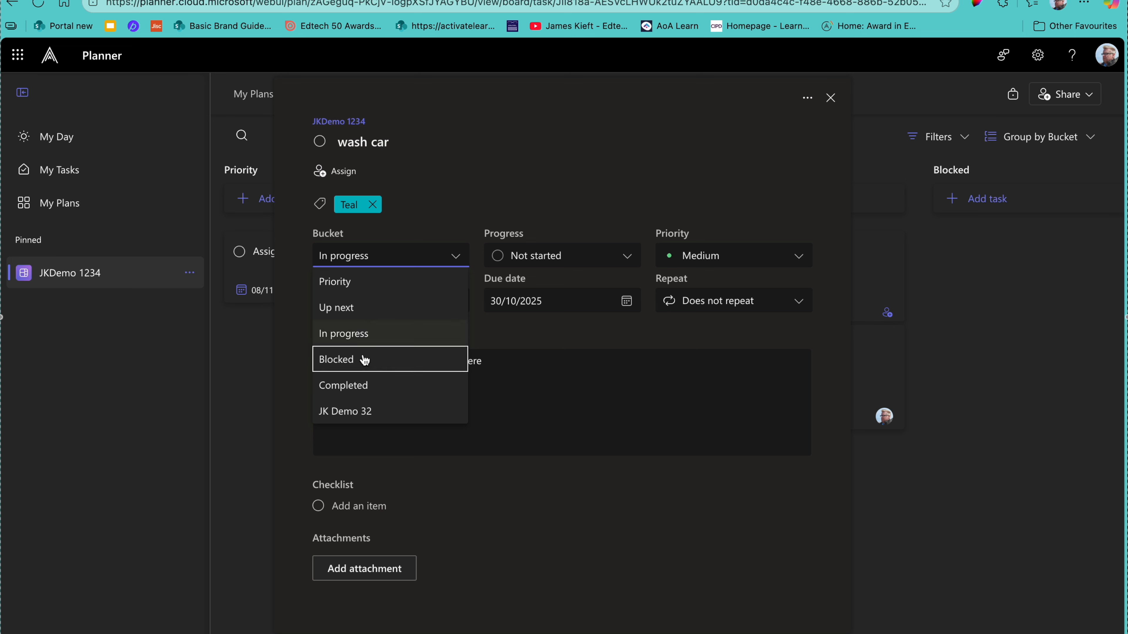
pyautogui.click(626, 256)
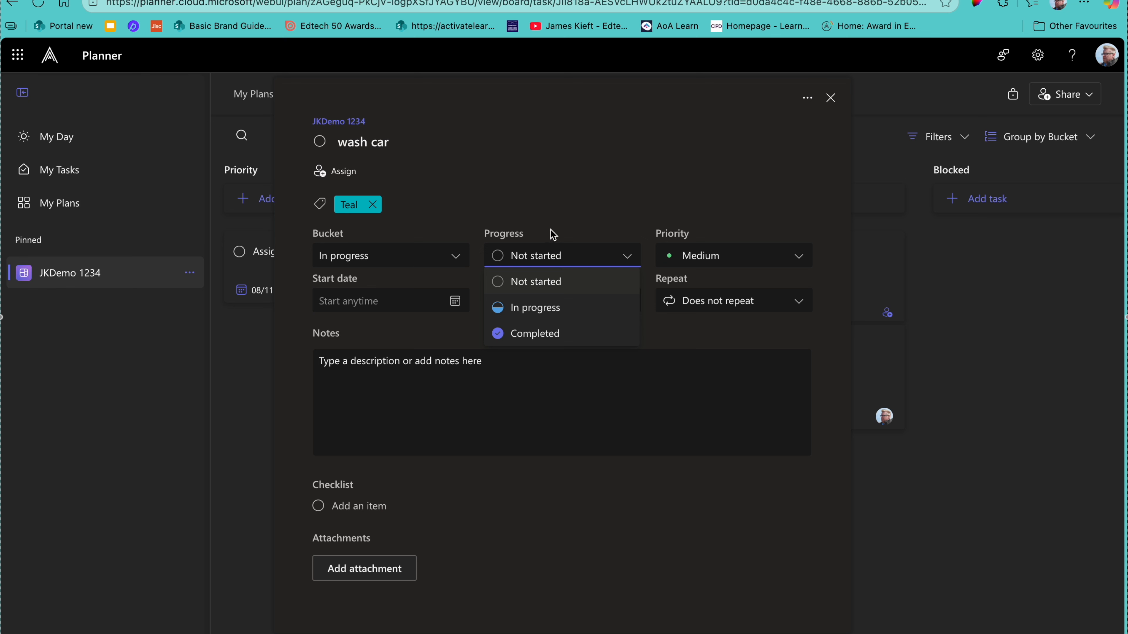
pyautogui.click(567, 222)
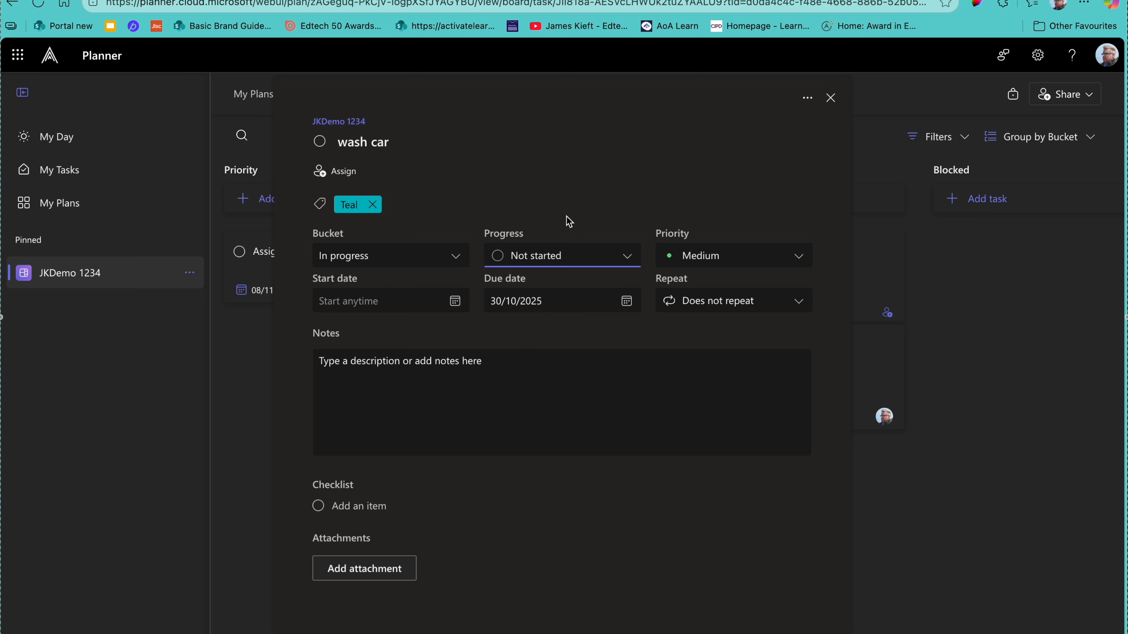
pyautogui.click(798, 257)
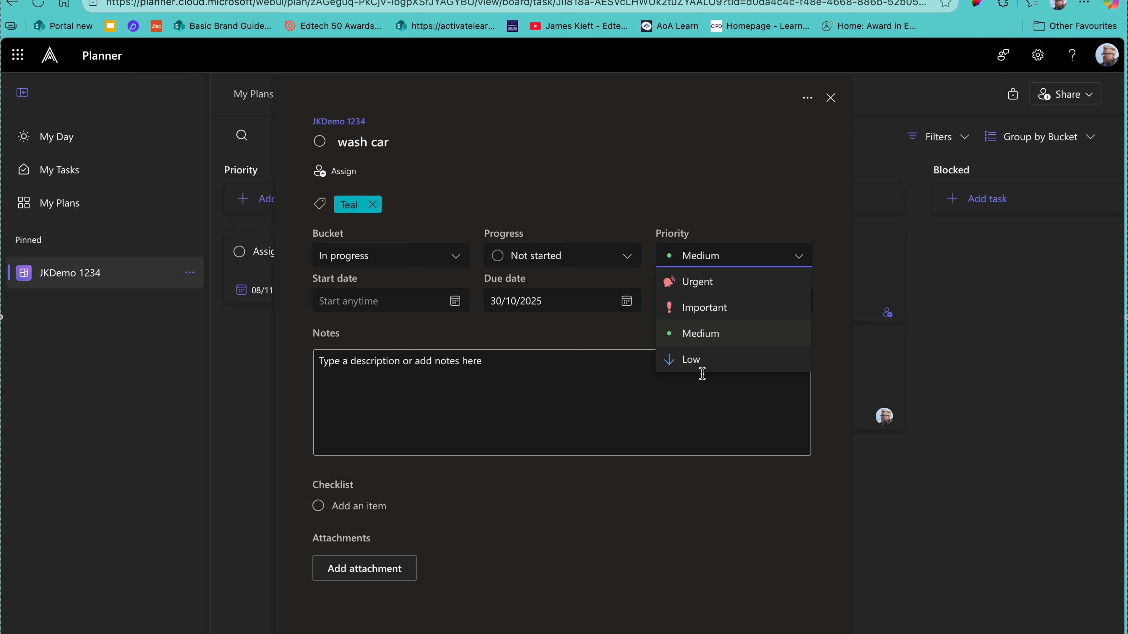
pyautogui.click(753, 170)
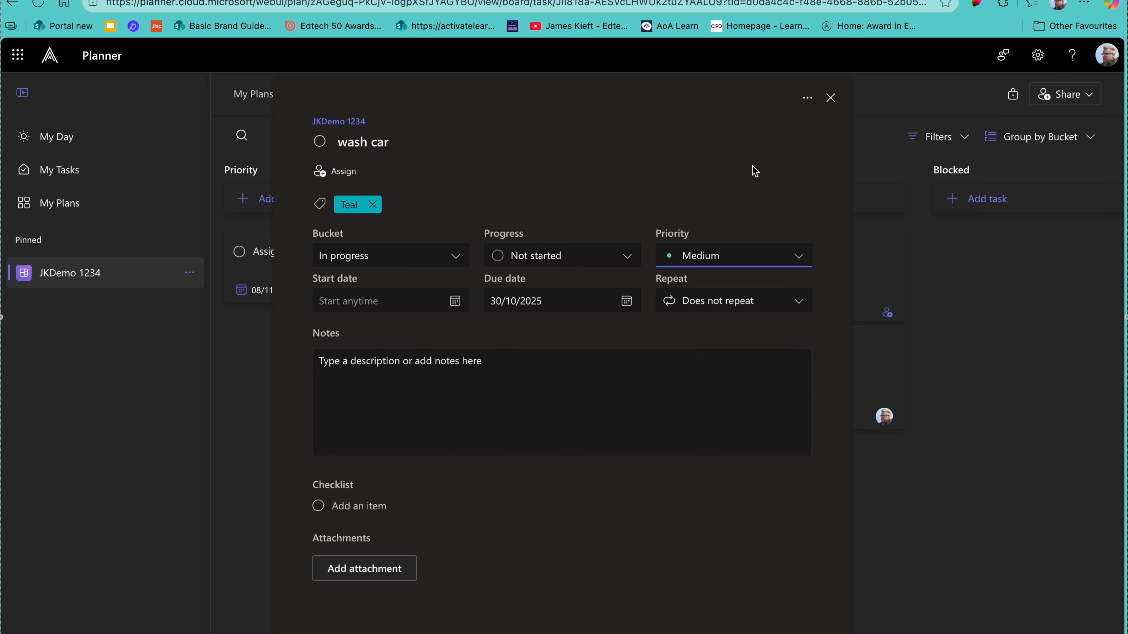
# Step: Switch Repeat to Monthly and back to Does not repeat, leaving no due date
pyautogui.click(797, 306)
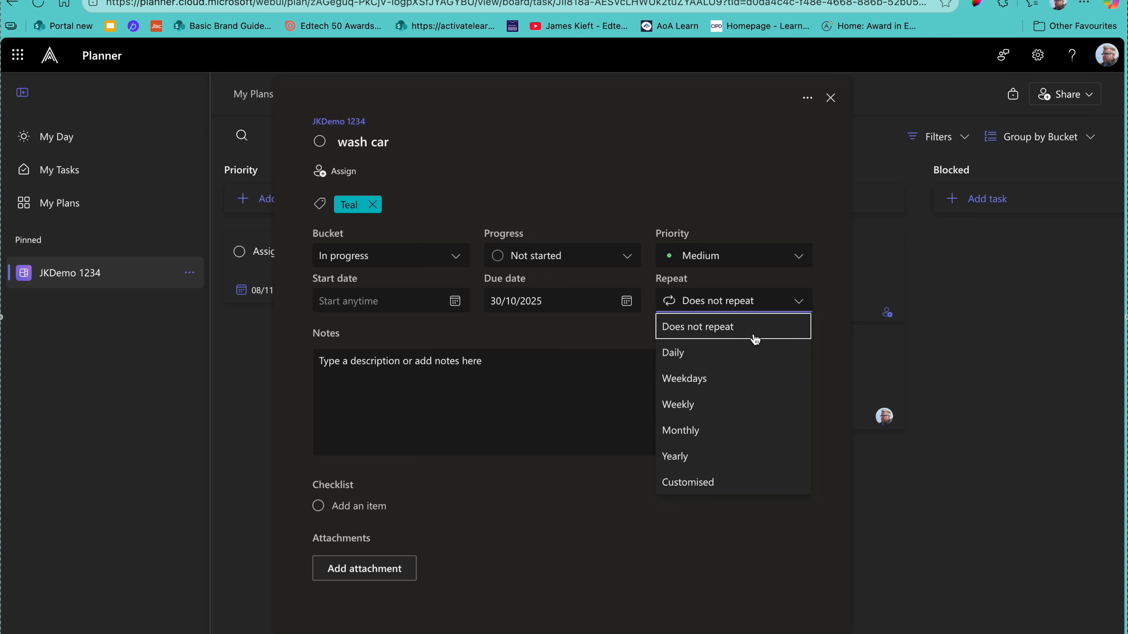
pyautogui.click(678, 436)
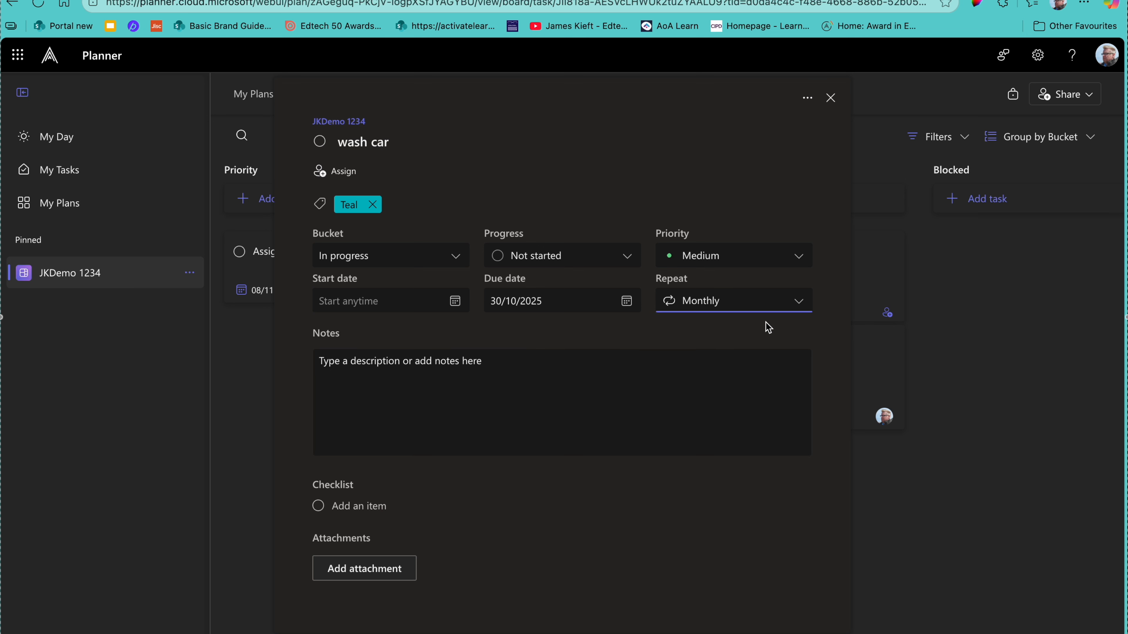
pyautogui.click(798, 301)
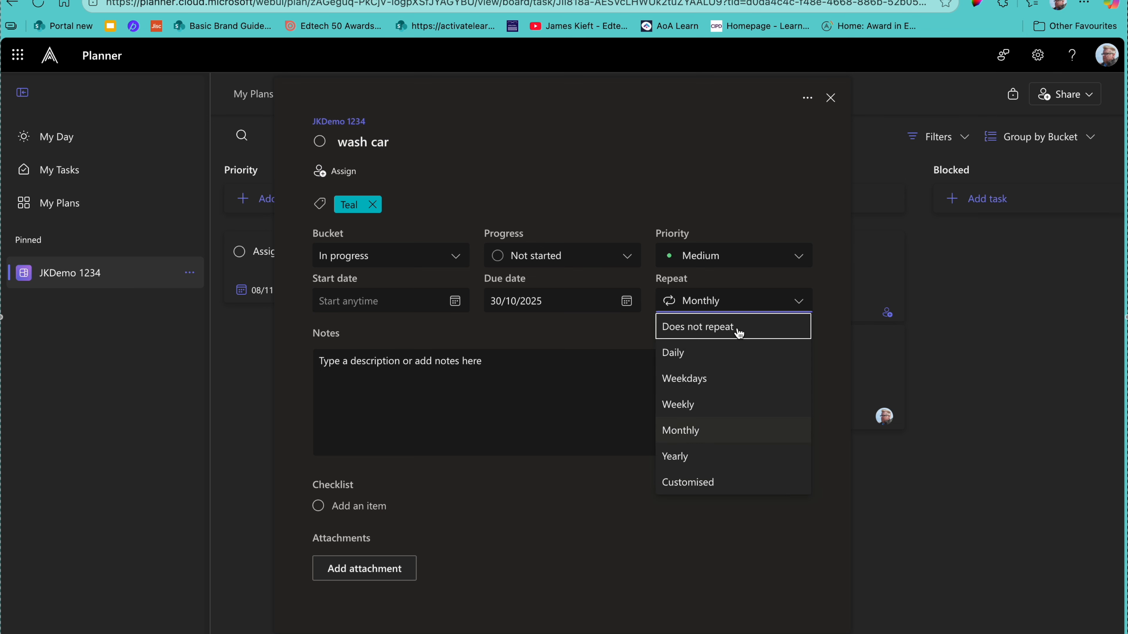
pyautogui.click(739, 333)
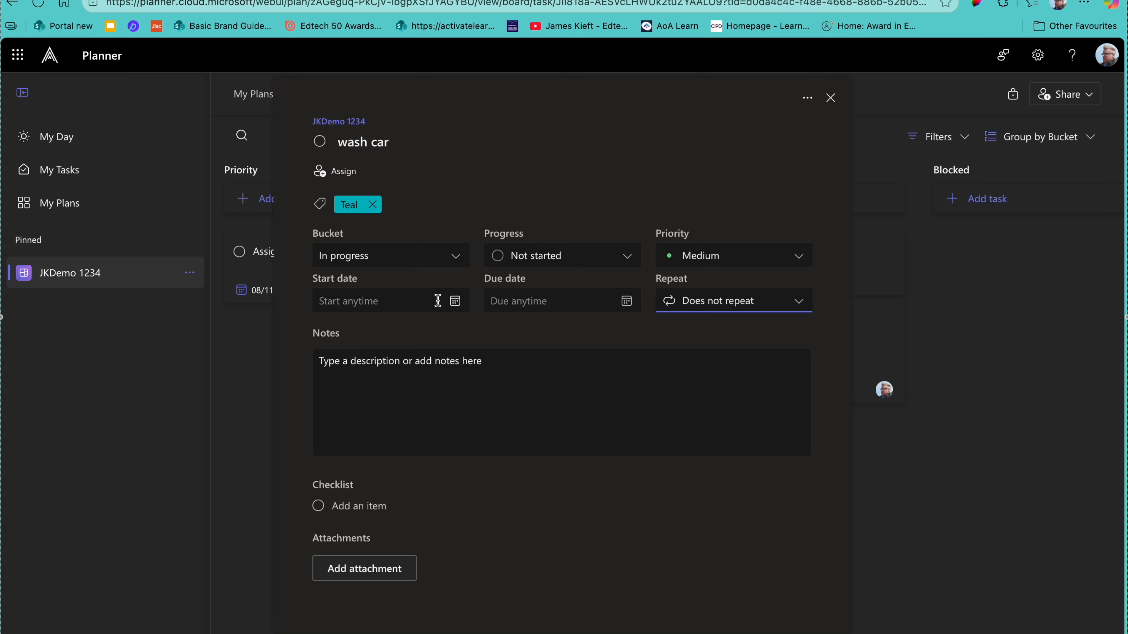
pyautogui.click(625, 302)
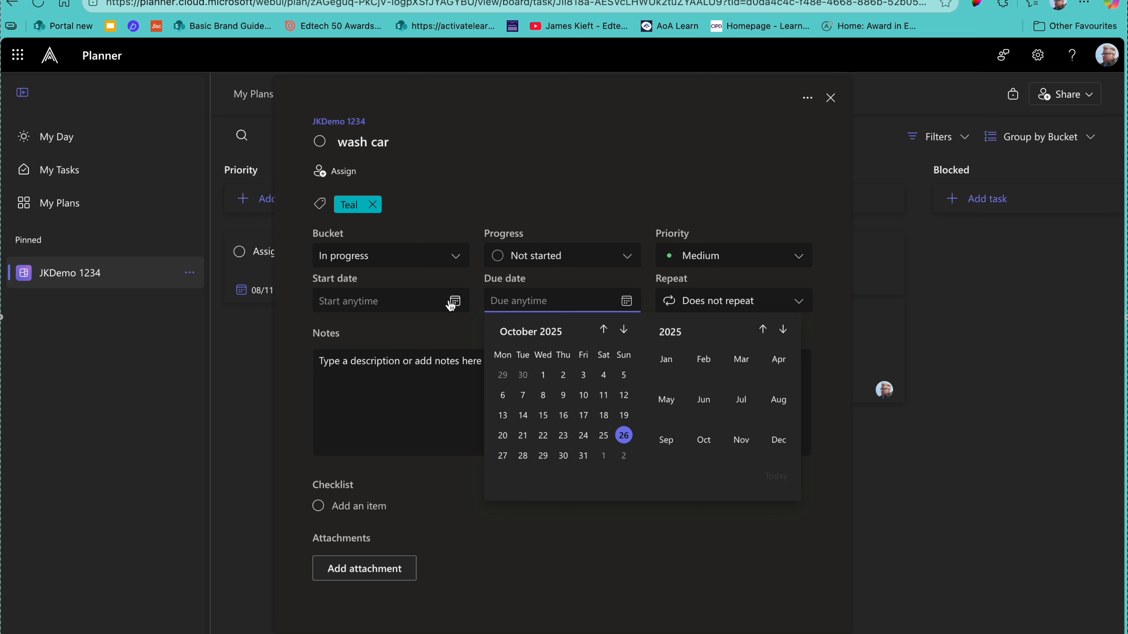
pyautogui.press('Escape')
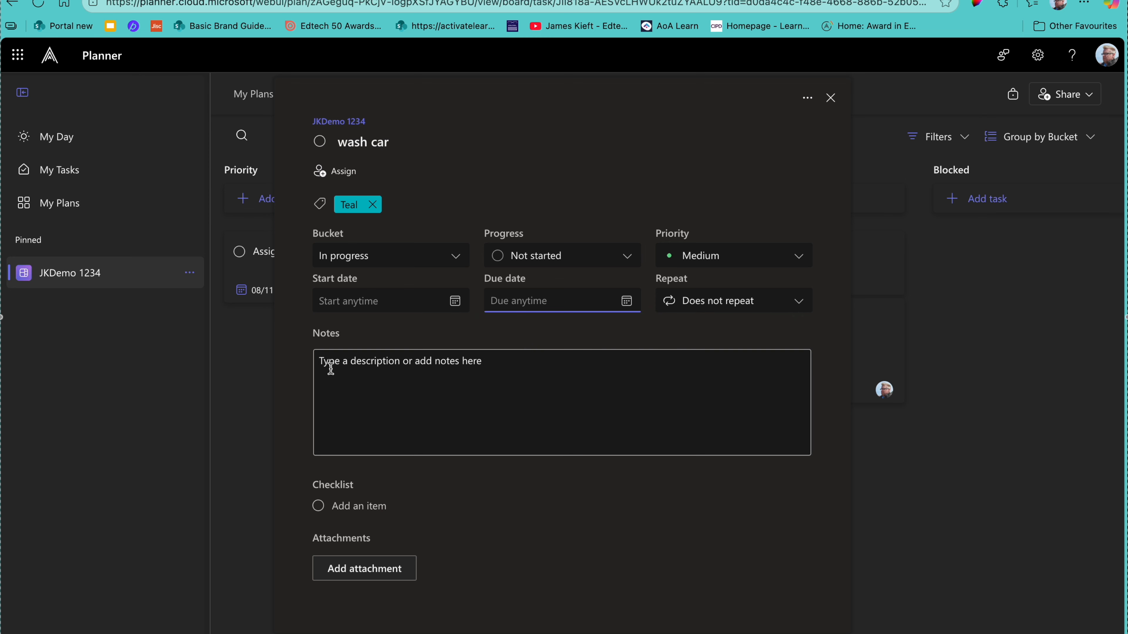
pyautogui.click(320, 366)
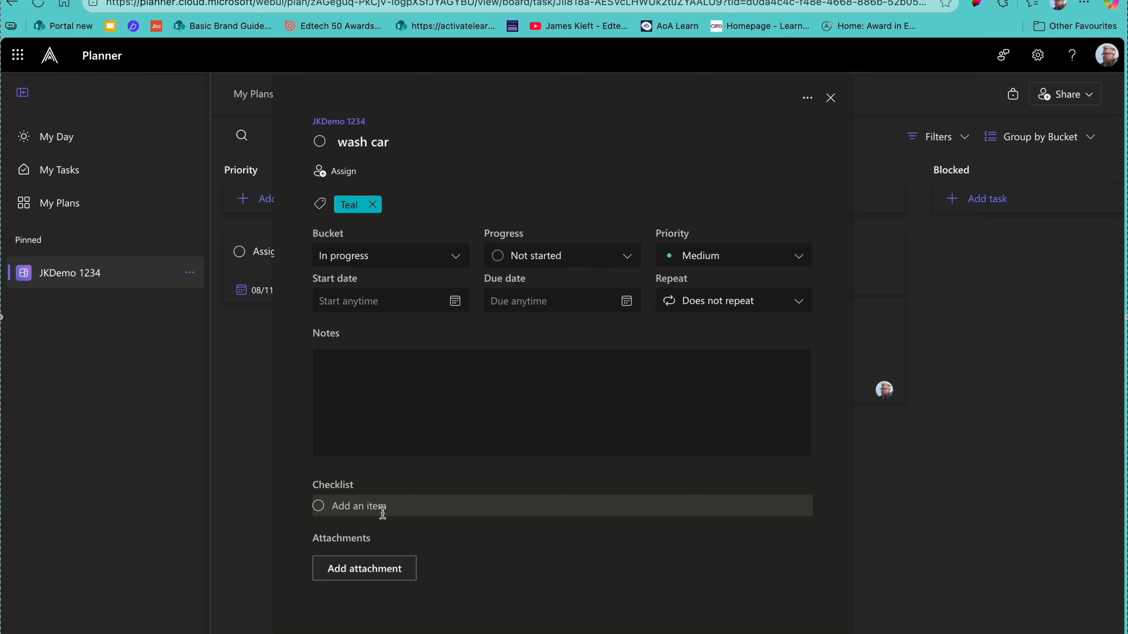
pyautogui.click(333, 507)
# Step: Add 'Fill bucket with water' and 'Find sponge' to the wash car checklist
pyautogui.write('Fill ')
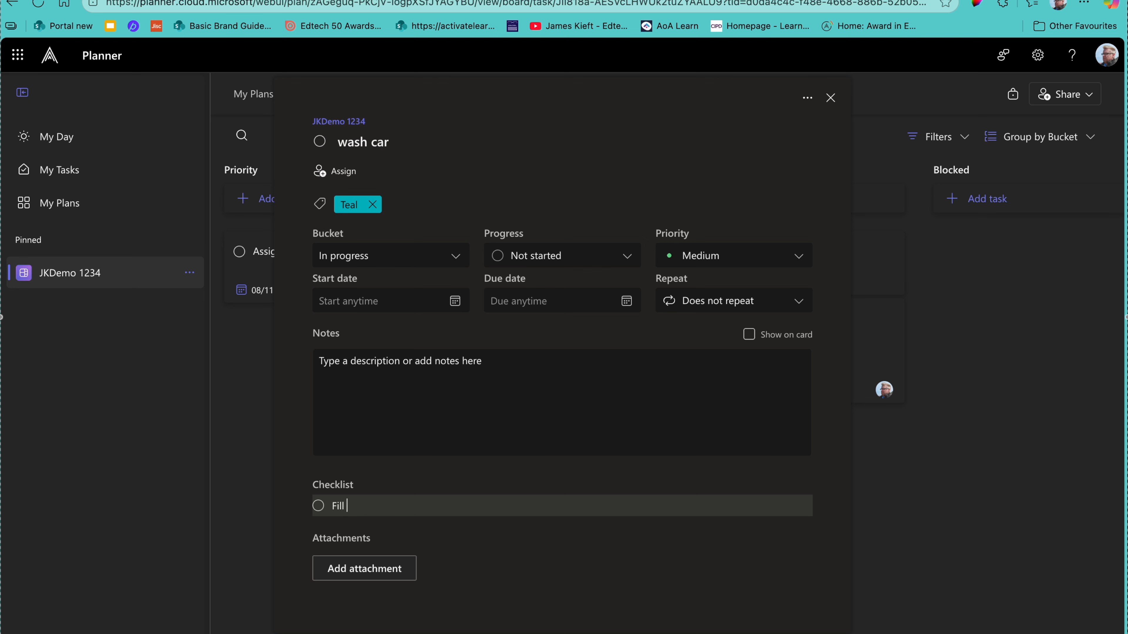
pyautogui.write('bucket with water')
pyautogui.press('Return')
pyautogui.write('Foinds')
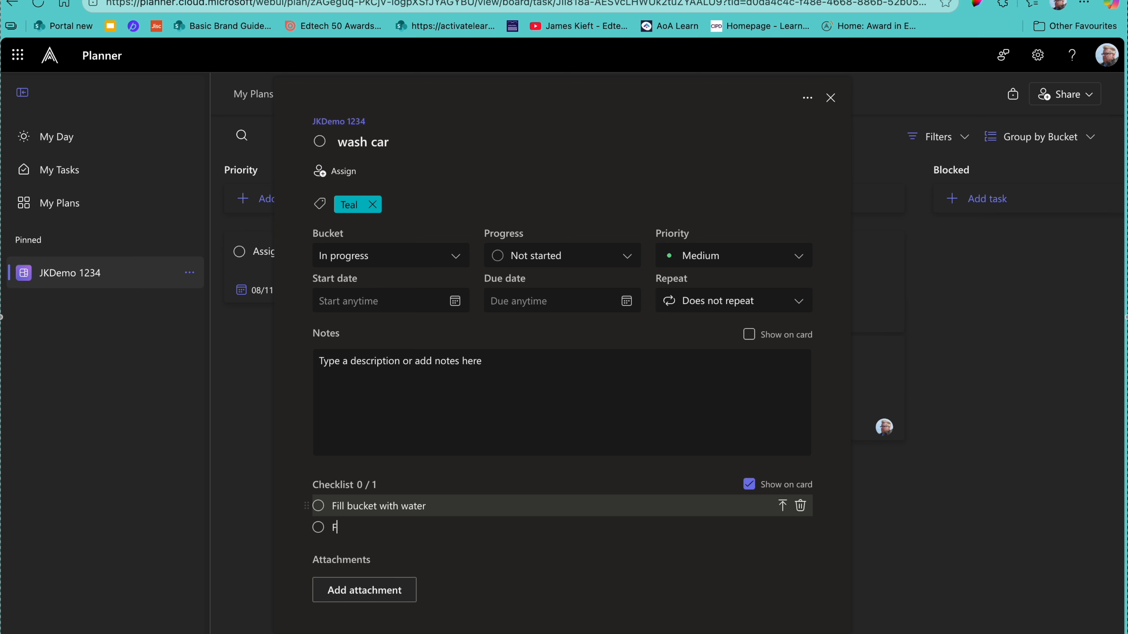
pyautogui.press('BackSpace')
pyautogui.press('BackSpace')
pyautogui.press('BackSpace')
pyautogui.write('d sponge')
pyautogui.press('Return')
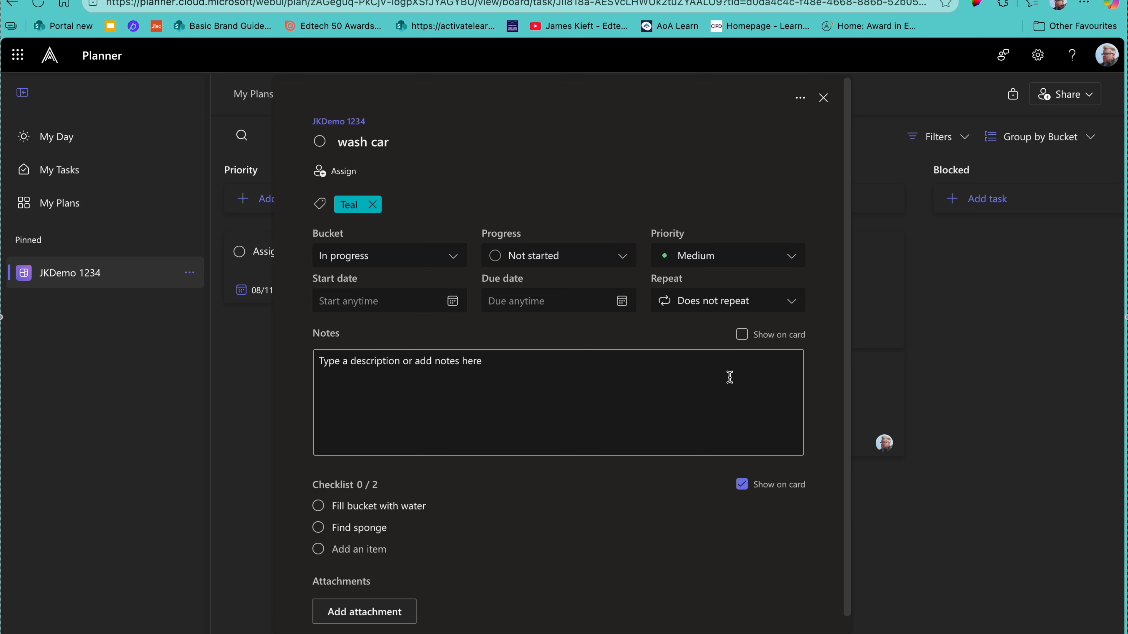
# Step: Write the task note 'Clean interior', fixing its spelling
pyautogui.click(364, 379)
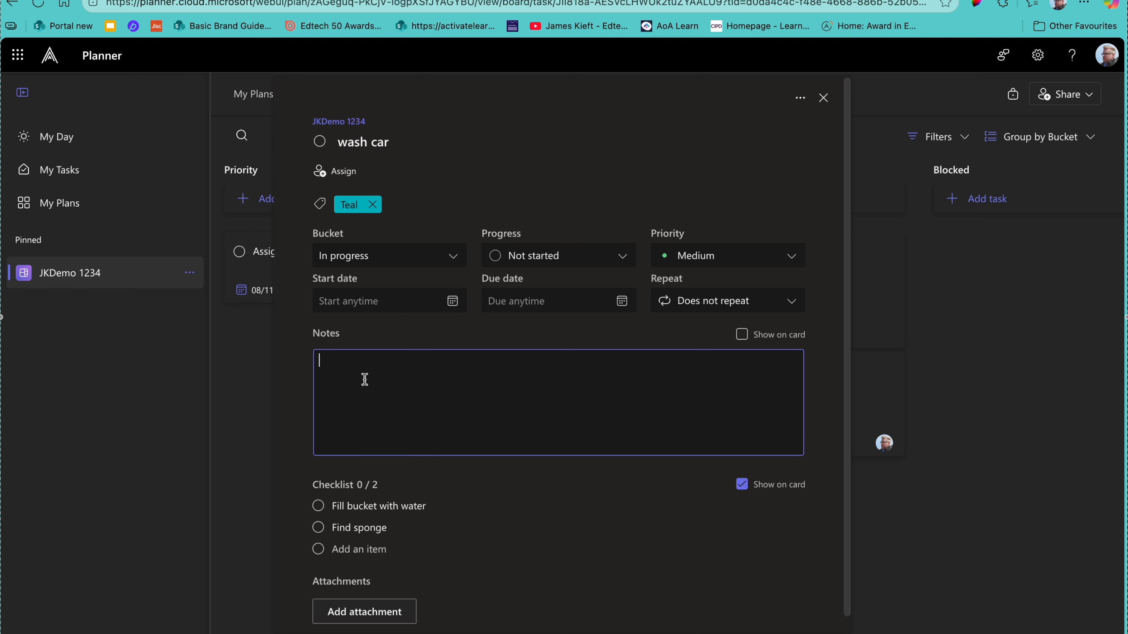
pyautogui.write('Clean interrior')
pyautogui.rightClick(363, 361)
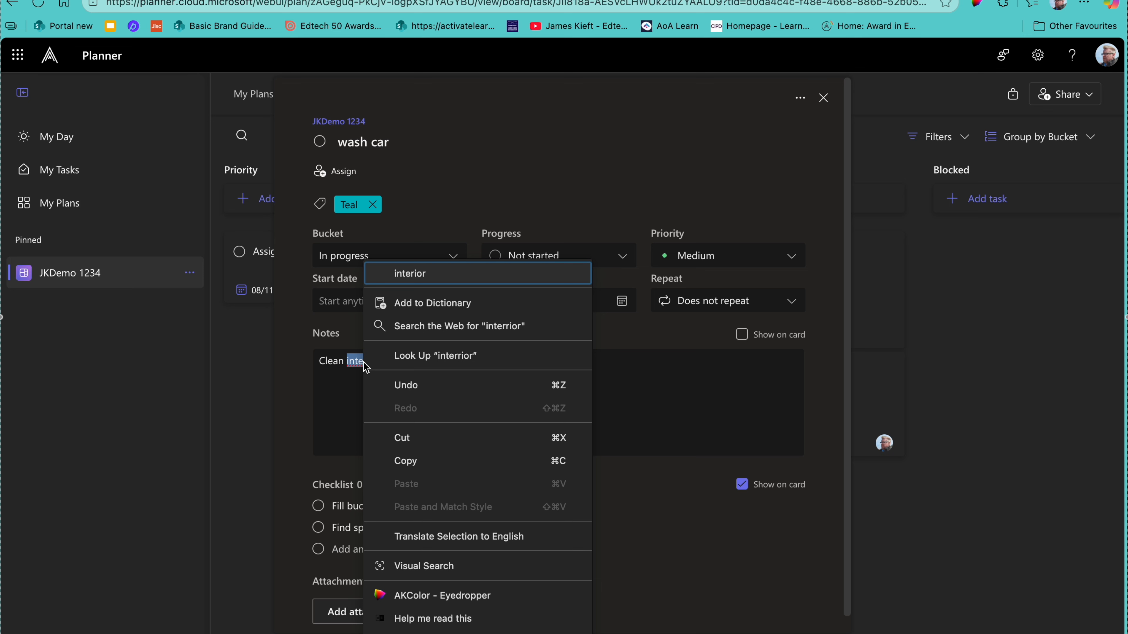
pyautogui.click(409, 272)
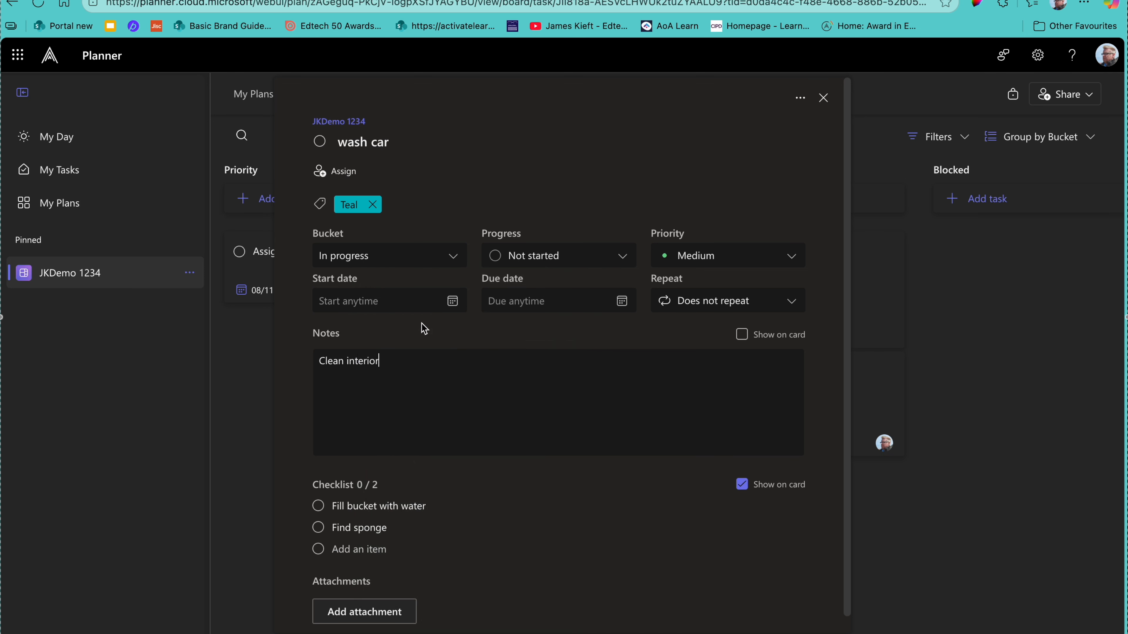
# Step: Show the checklist on the card and close the wash car details
pyautogui.click(742, 334)
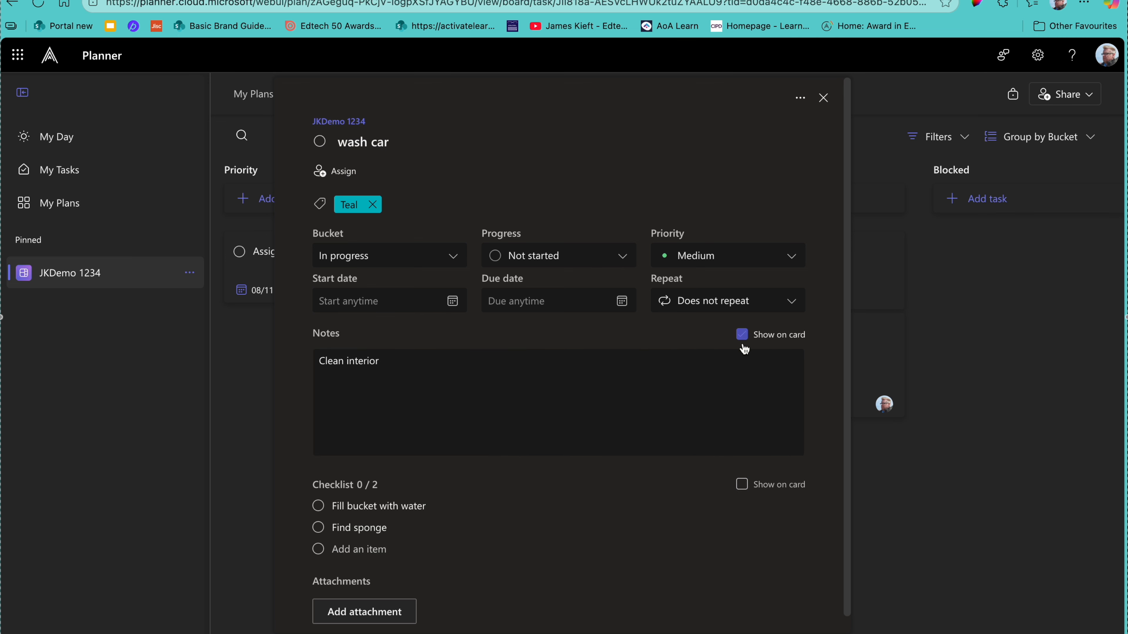
pyautogui.click(741, 484)
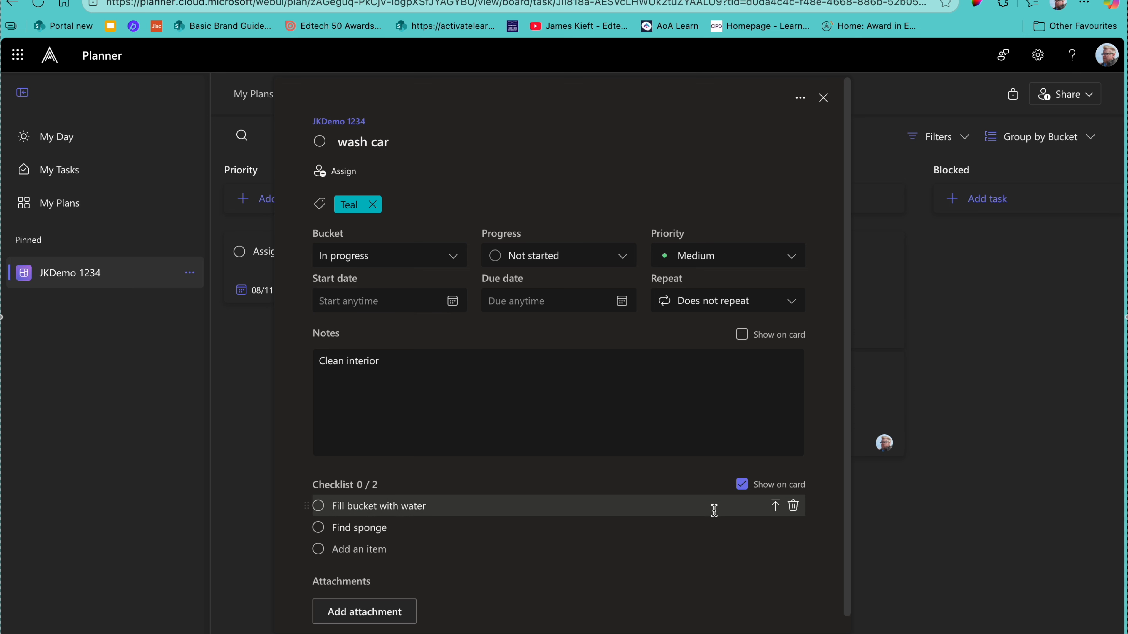
pyautogui.scroll(-1, 735, 526)
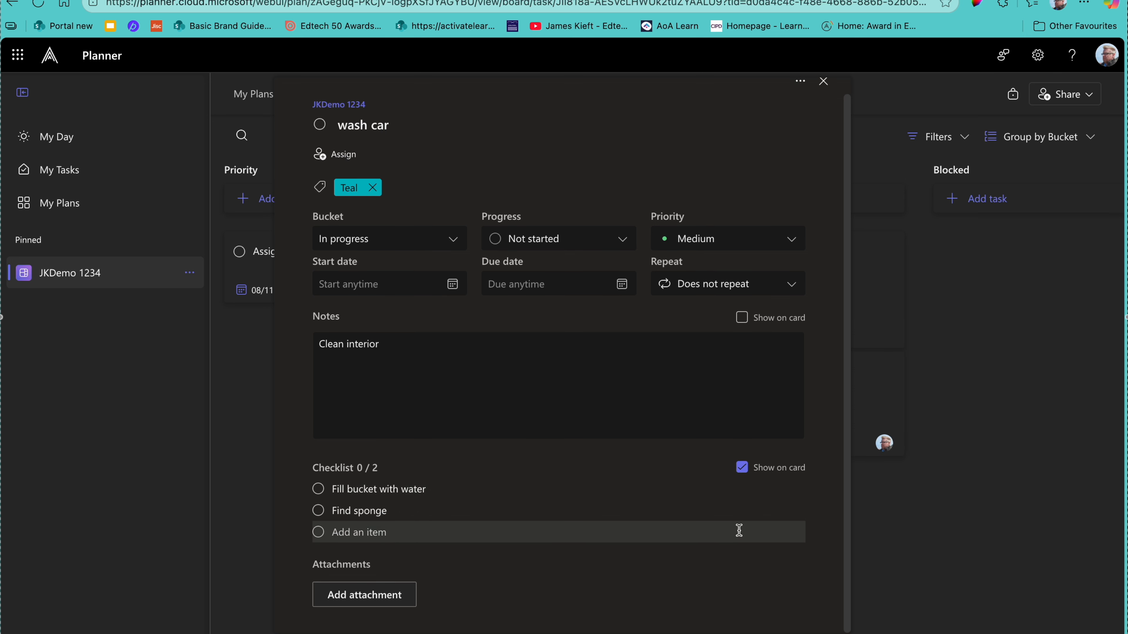
pyautogui.scroll(1, 717, 373)
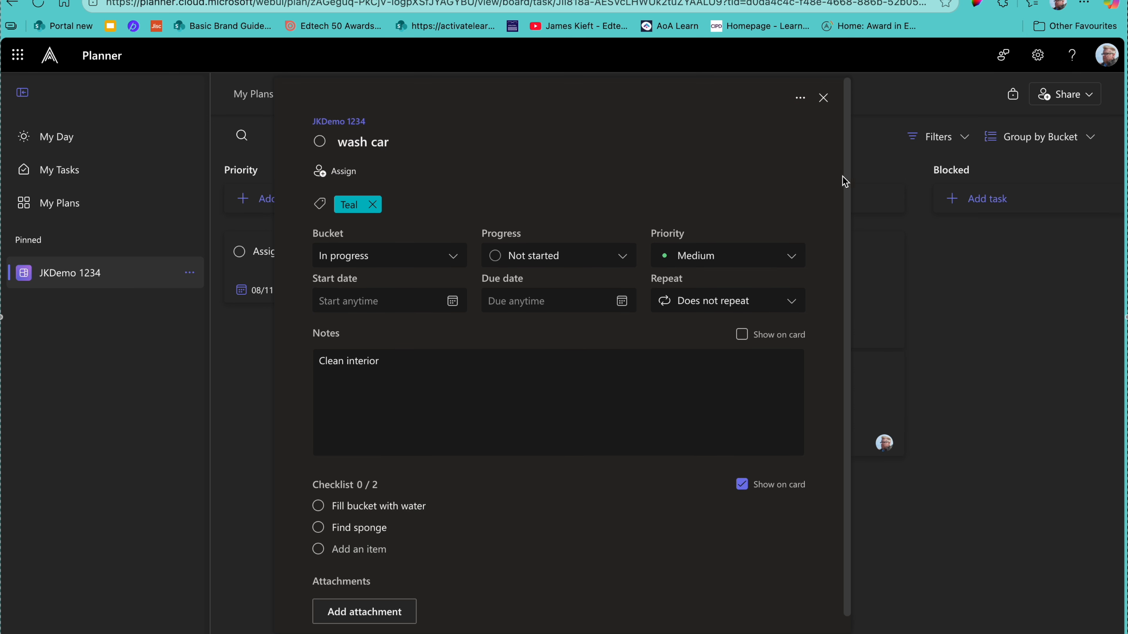
pyautogui.click(823, 99)
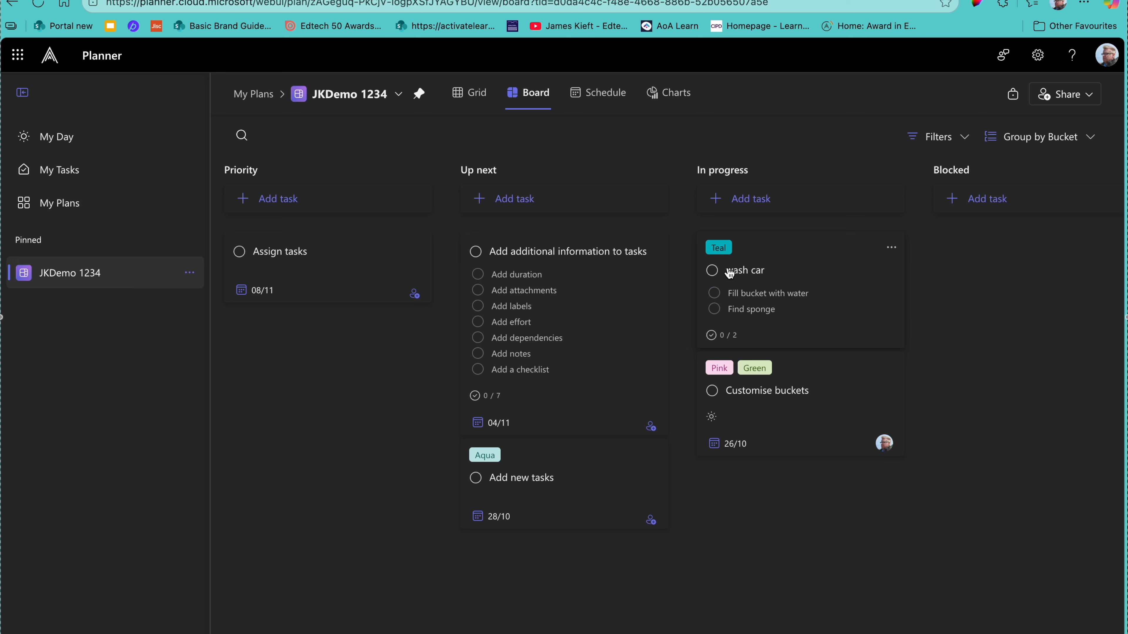
# Step: Add the Cranberry label to the wash car task beside Teal, then start inviting plan members
pyautogui.click(721, 254)
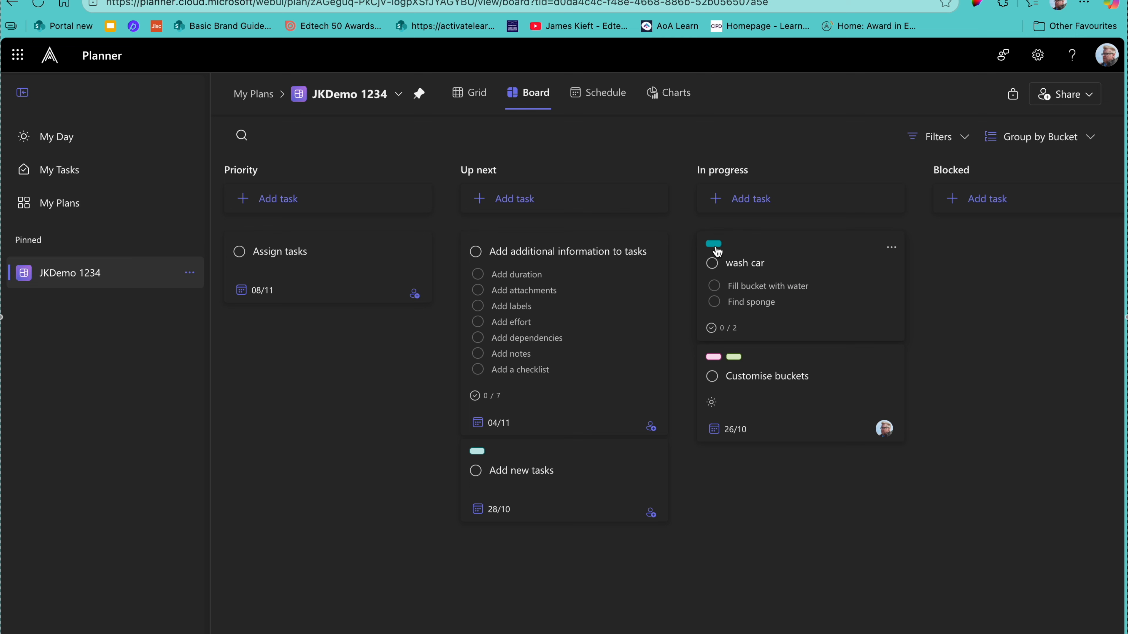
pyautogui.click(730, 254)
pyautogui.click(890, 252)
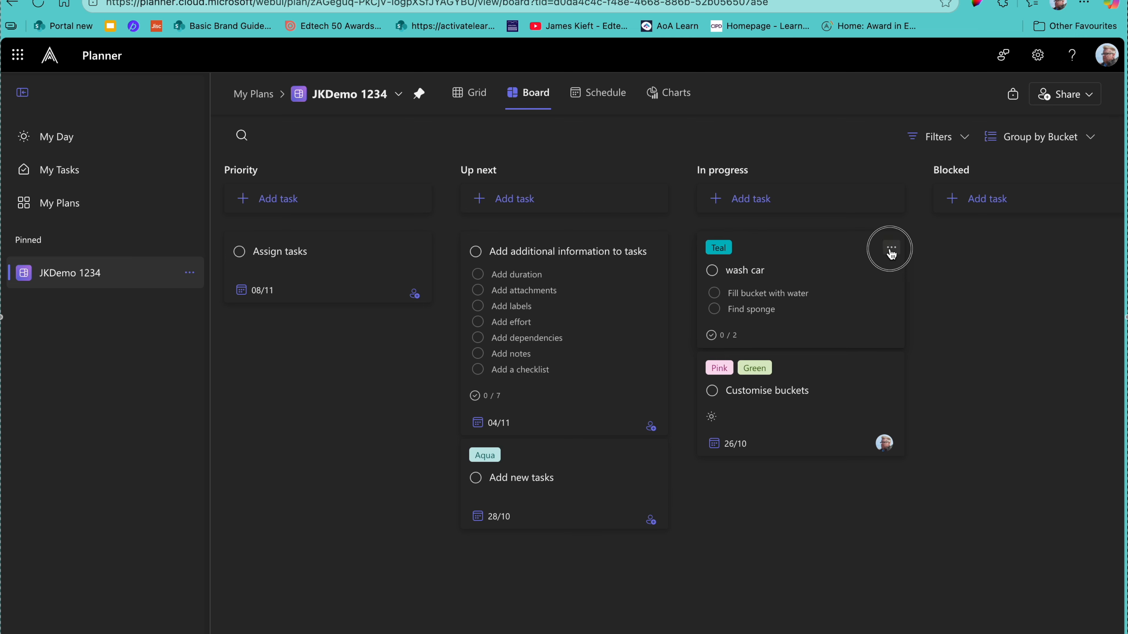
pyautogui.click(884, 293)
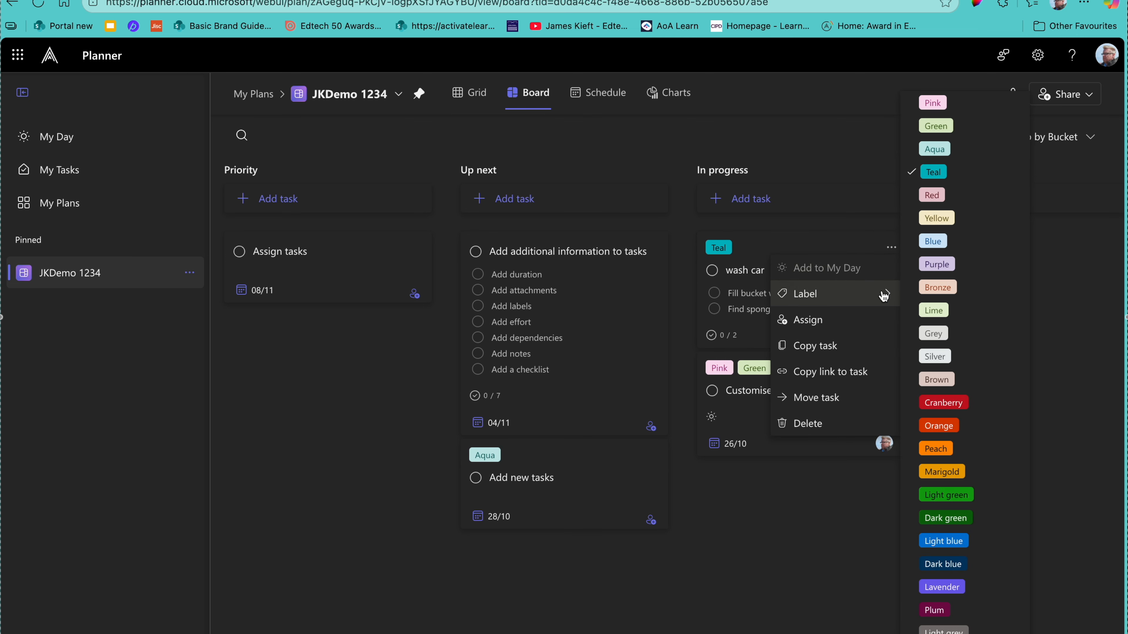
pyautogui.click(957, 403)
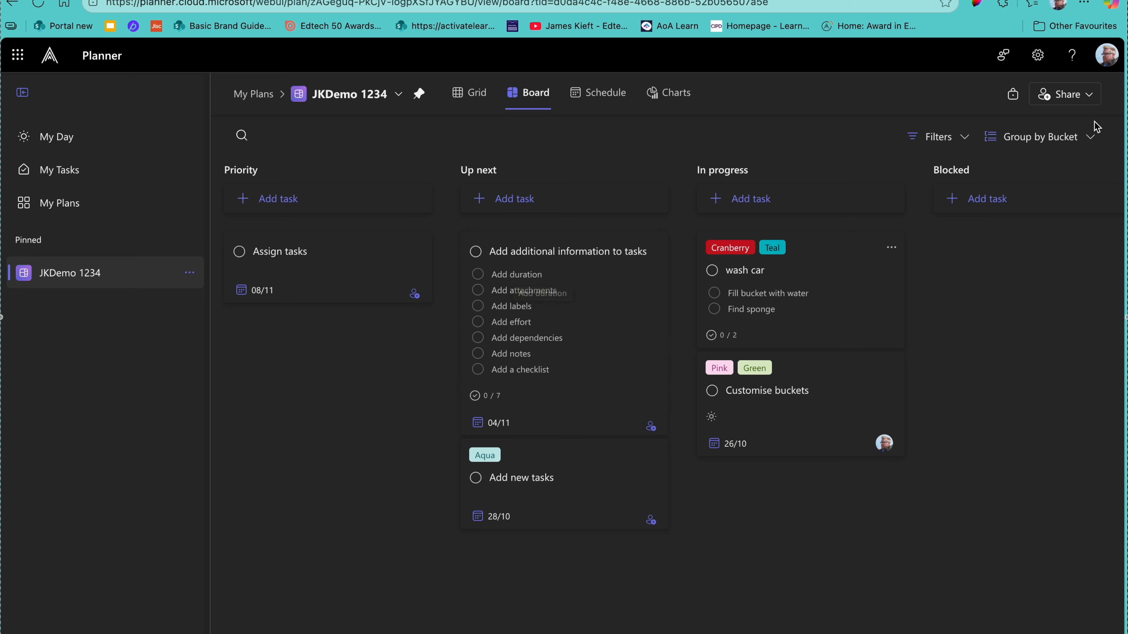
pyautogui.click(1088, 103)
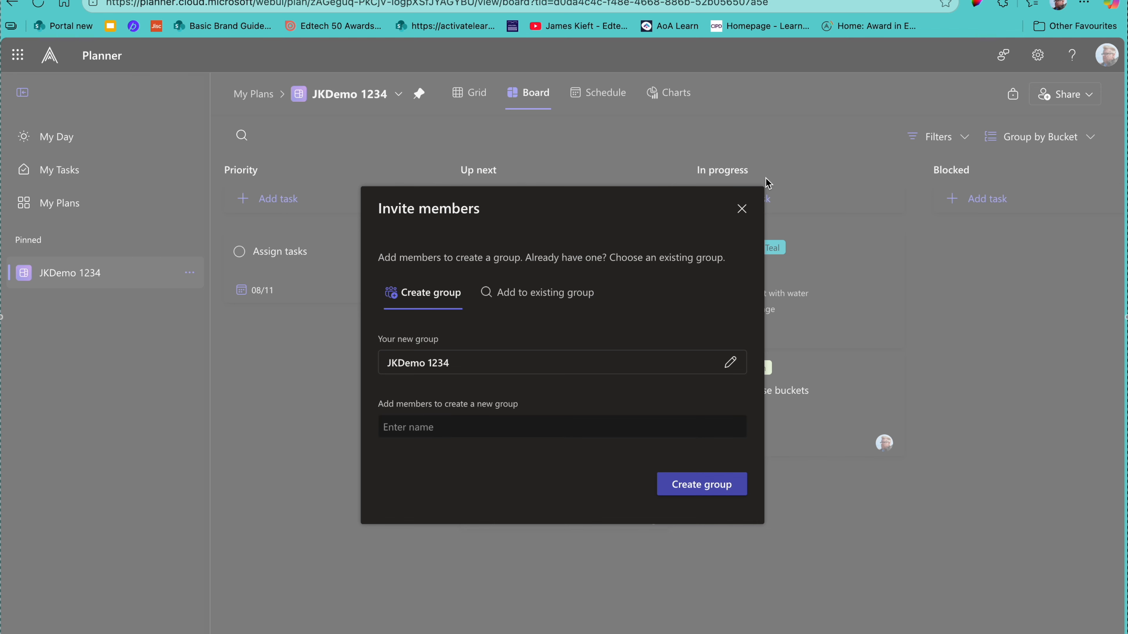
pyautogui.click(741, 208)
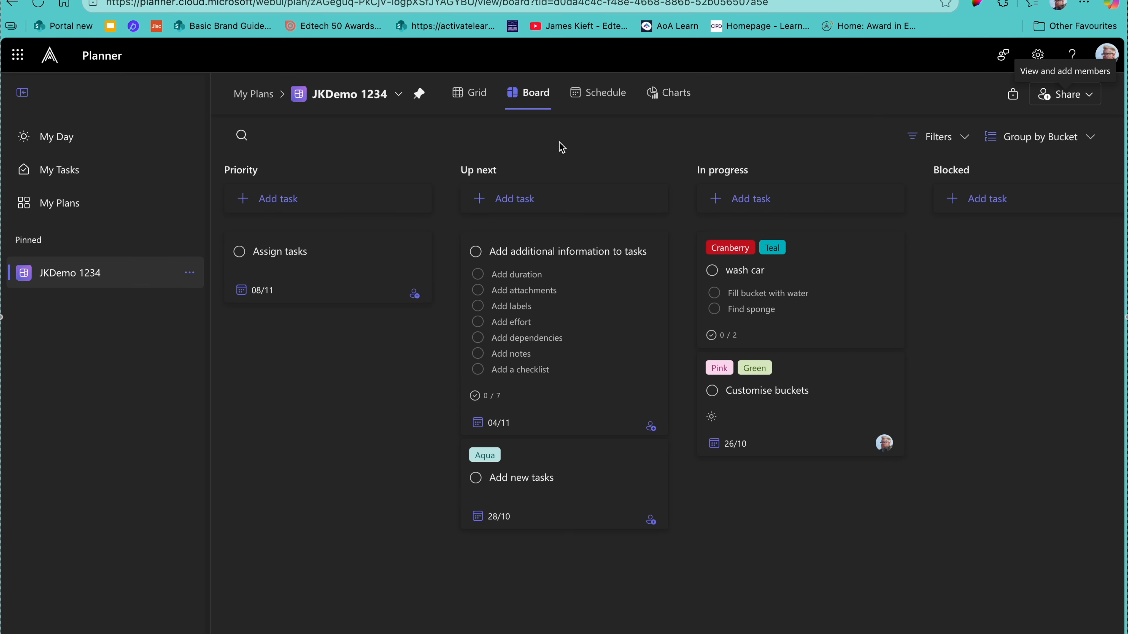
pyautogui.click(464, 106)
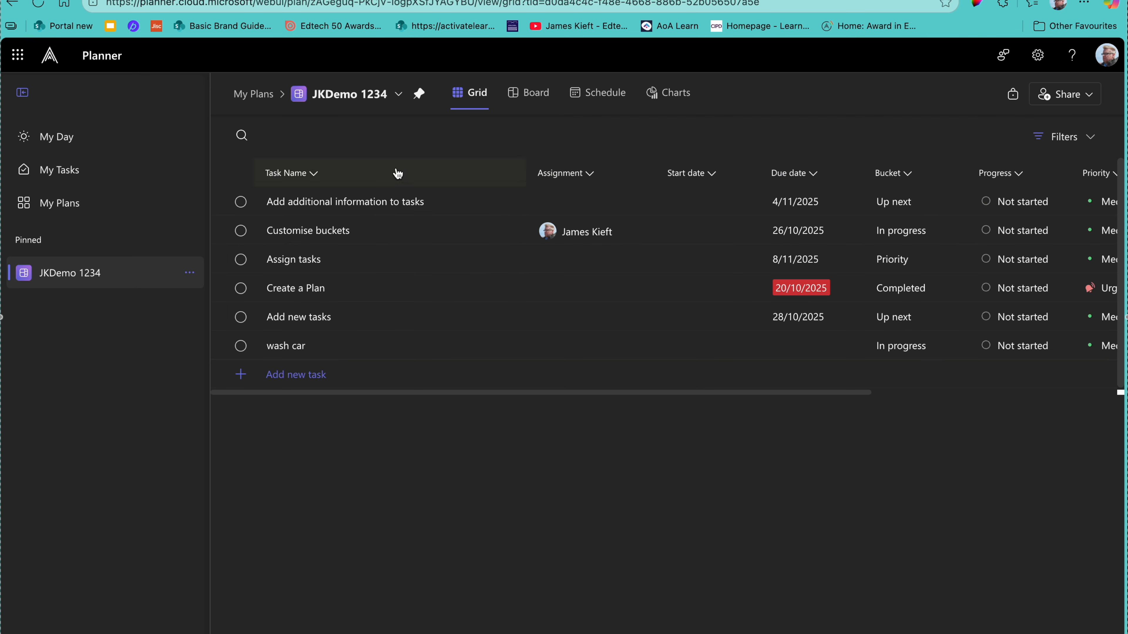
# Step: From the first task's Labels cell in Grid view, rename the Pink label to 'Wash'
pyautogui.hscroll(5, 544, 311)
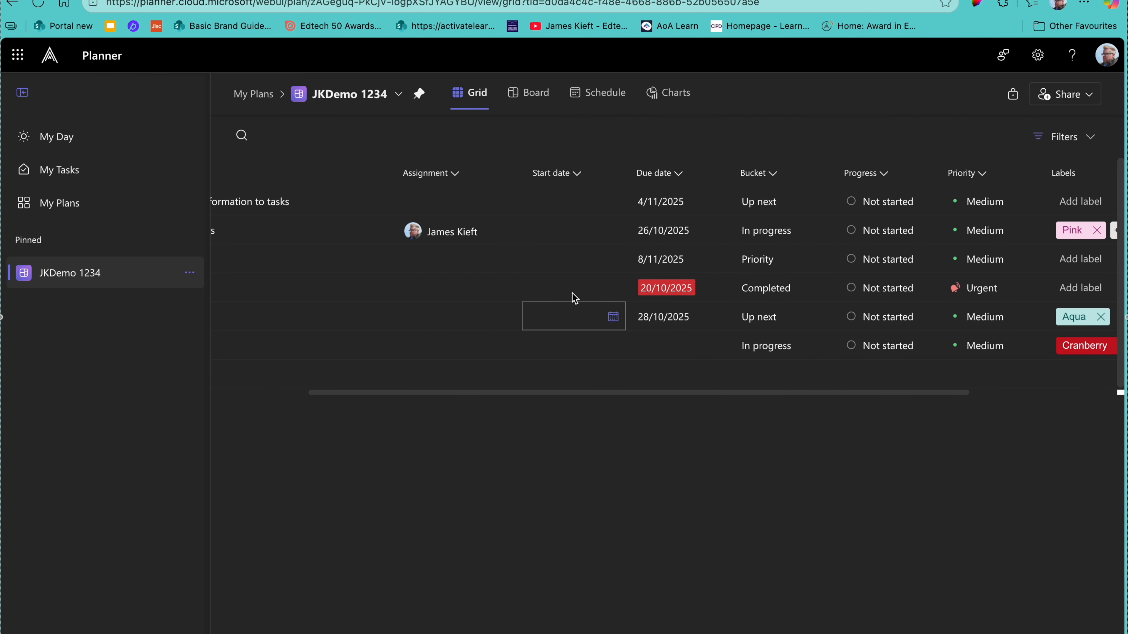
pyautogui.hscroll(4, 979, 205)
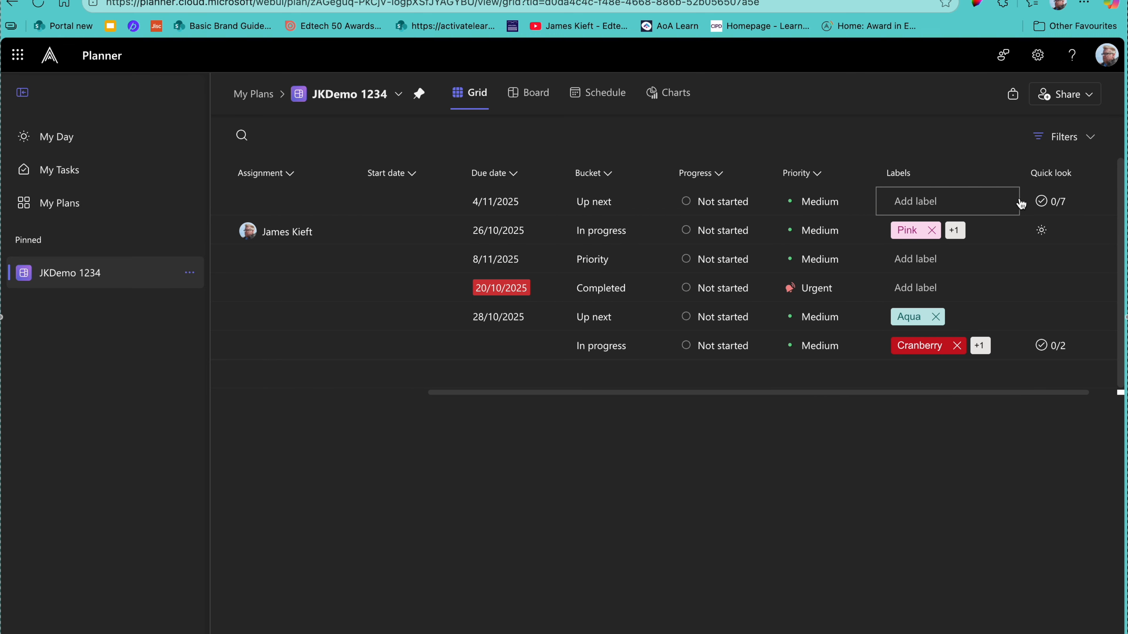
pyautogui.click(907, 205)
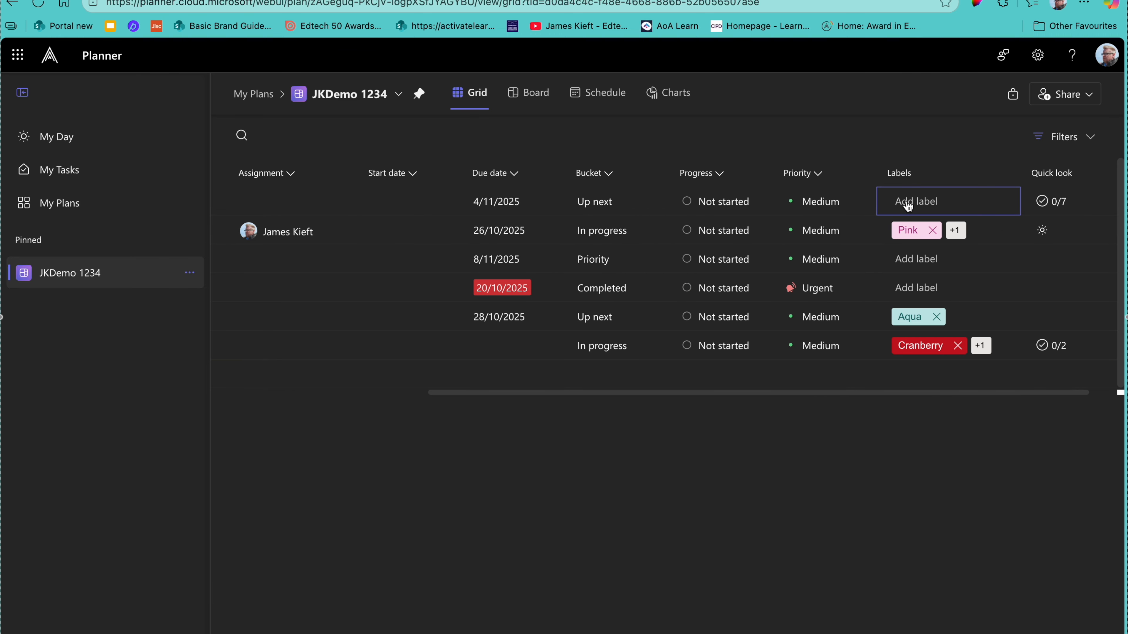
pyautogui.click(907, 203)
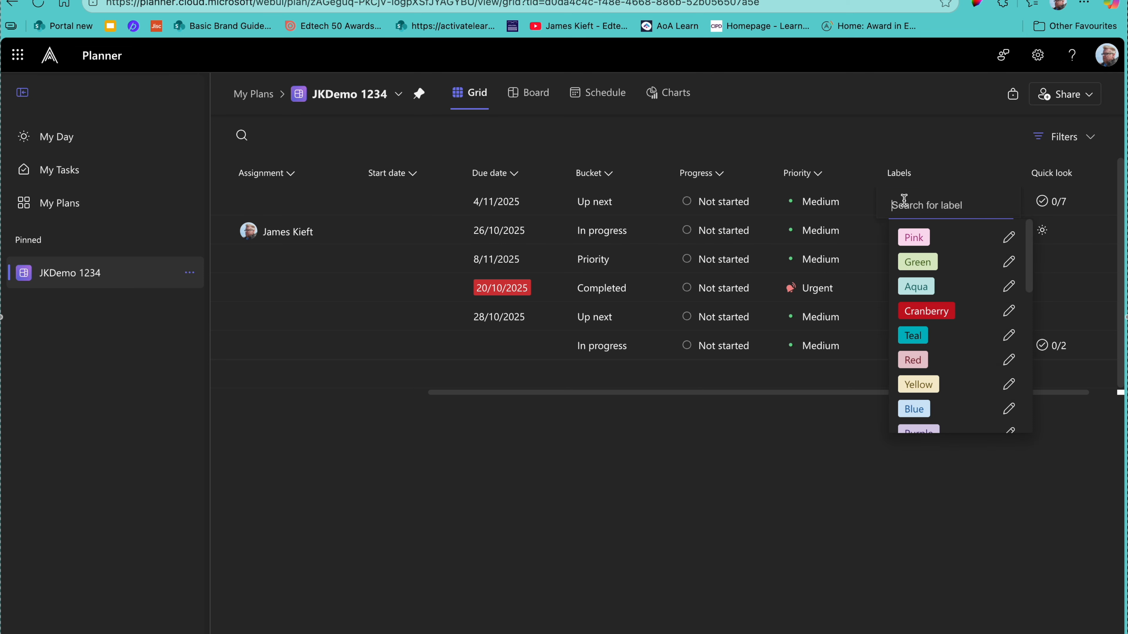
pyautogui.click(1007, 240)
pyautogui.moveTo(799, 261); pyautogui.dragTo(773, 259)
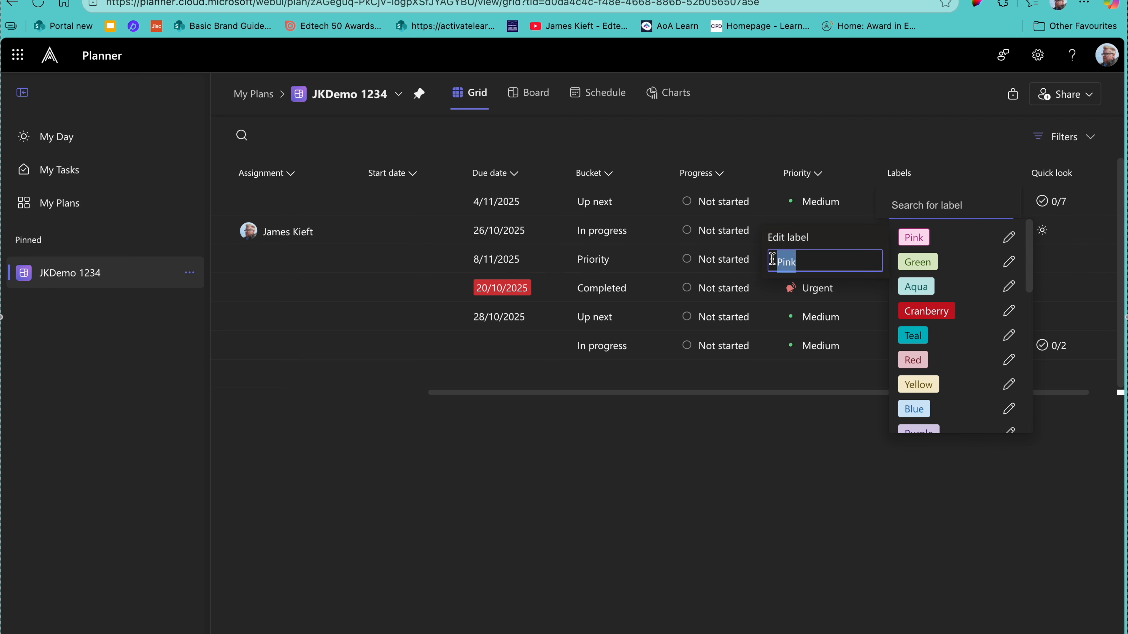
pyautogui.write('Wash')
pyautogui.press('Return')
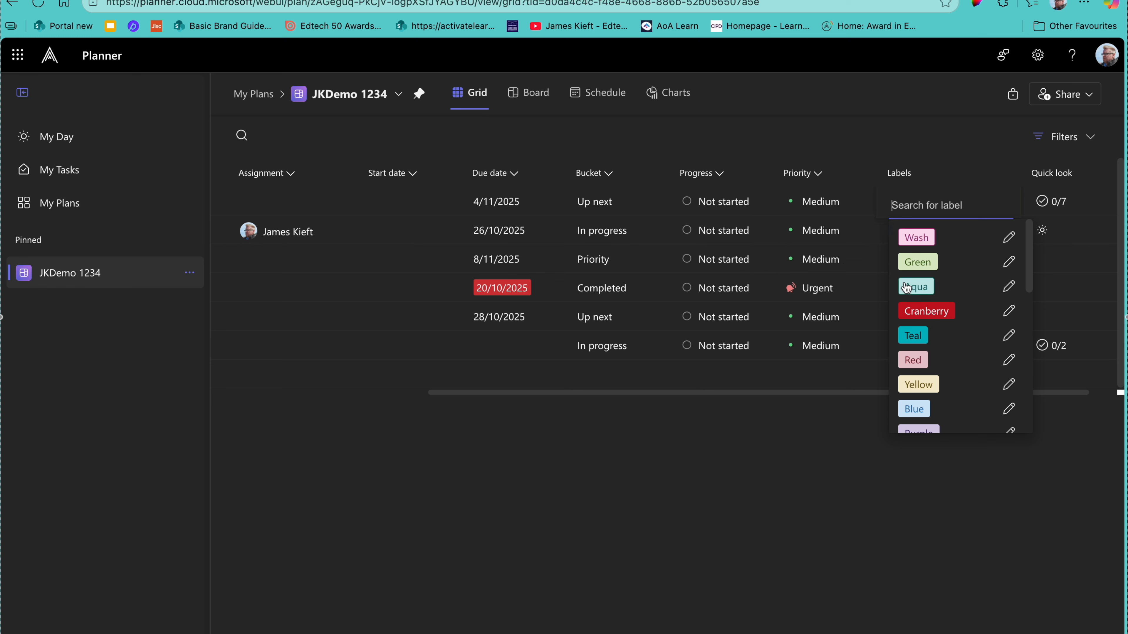
# Step: Close the label picker without adding a label and return to the Board view
pyautogui.scroll(-3, 937, 286)
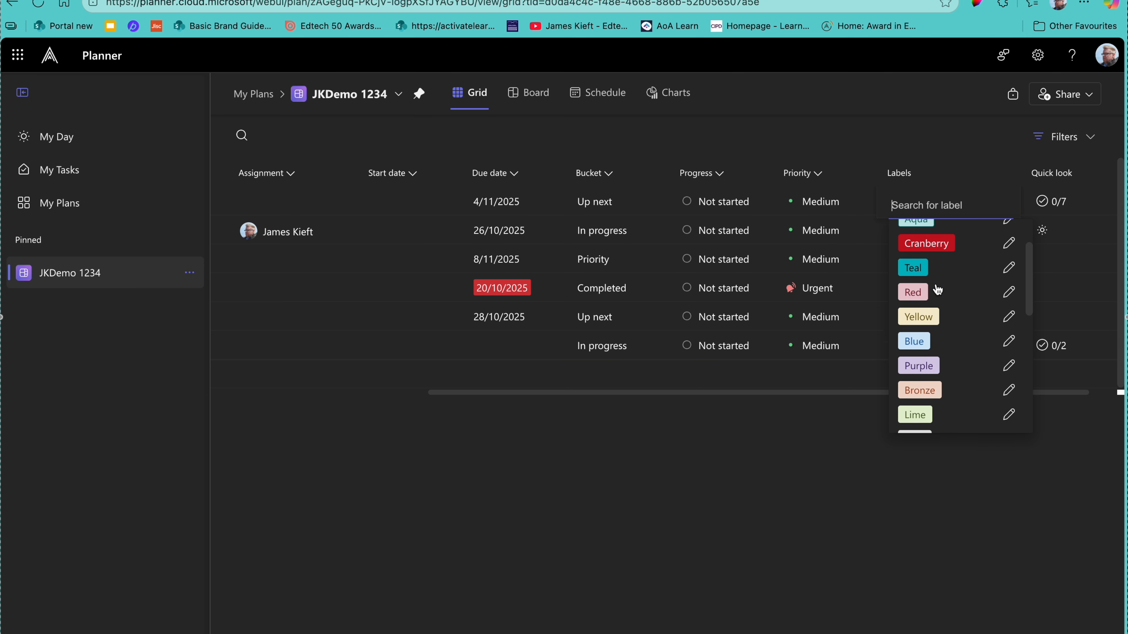
pyautogui.scroll(2, 937, 289)
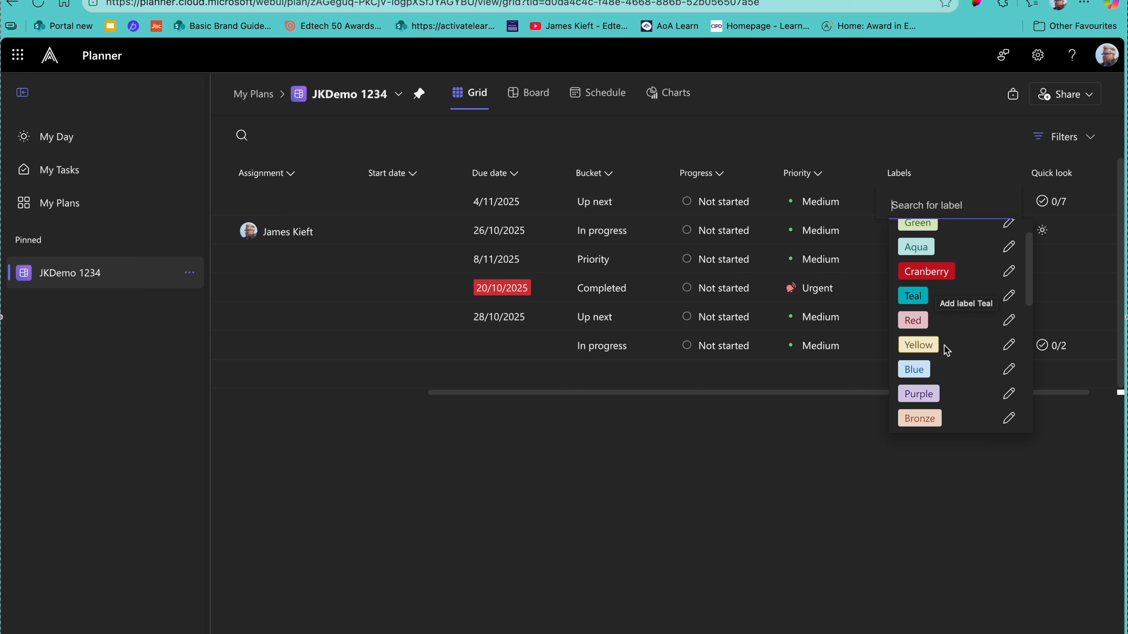
pyautogui.scroll(-6, 944, 351)
pyautogui.scroll(3, 946, 356)
pyautogui.scroll(-3, 979, 340)
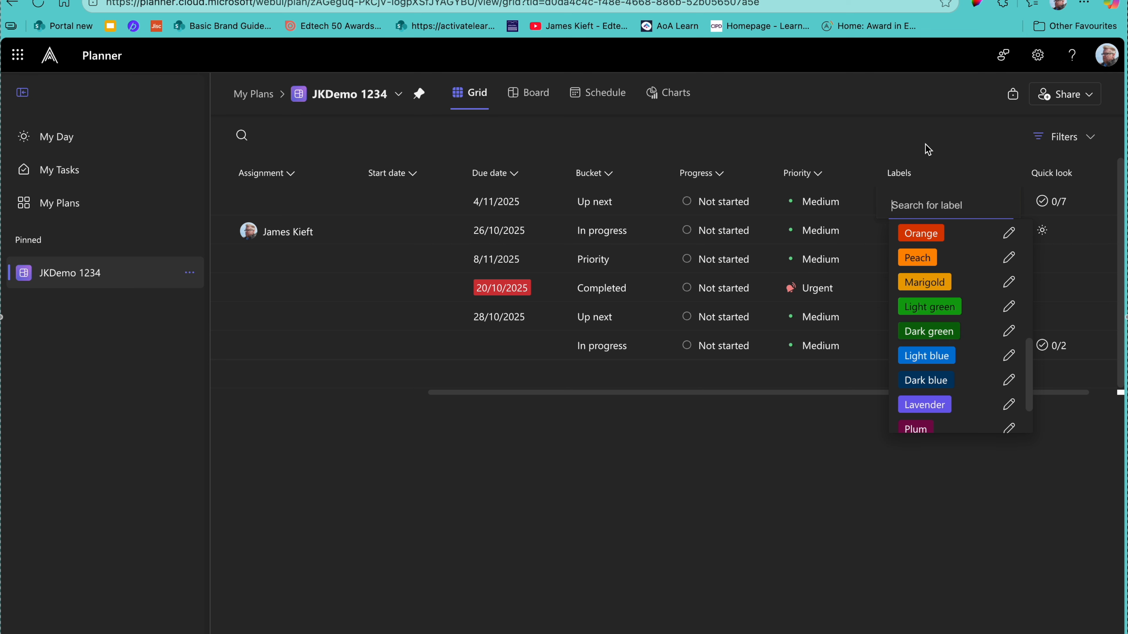
pyautogui.click(912, 145)
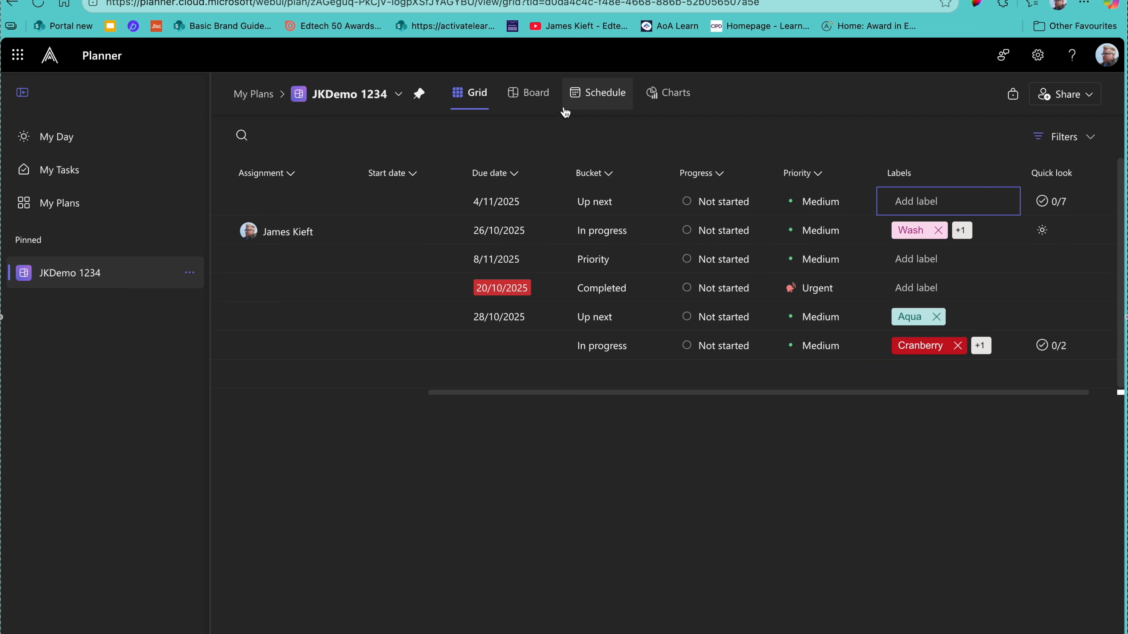
pyautogui.click(519, 103)
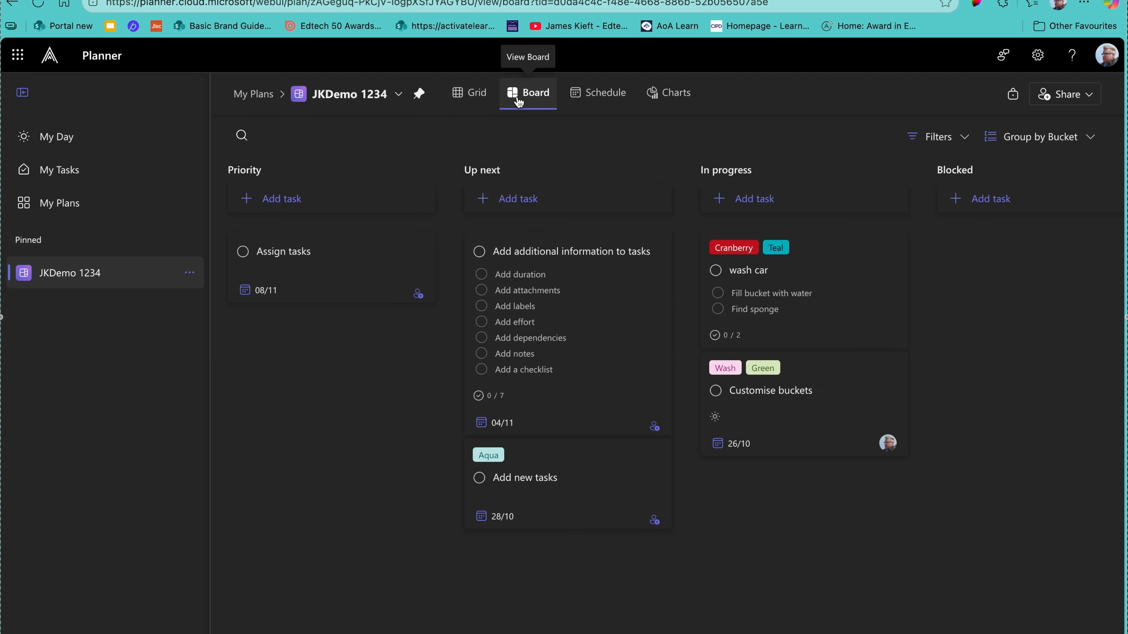
# Step: Move from the Schedule view to the Charts view showing status, bucket and priority charts
pyautogui.click(592, 98)
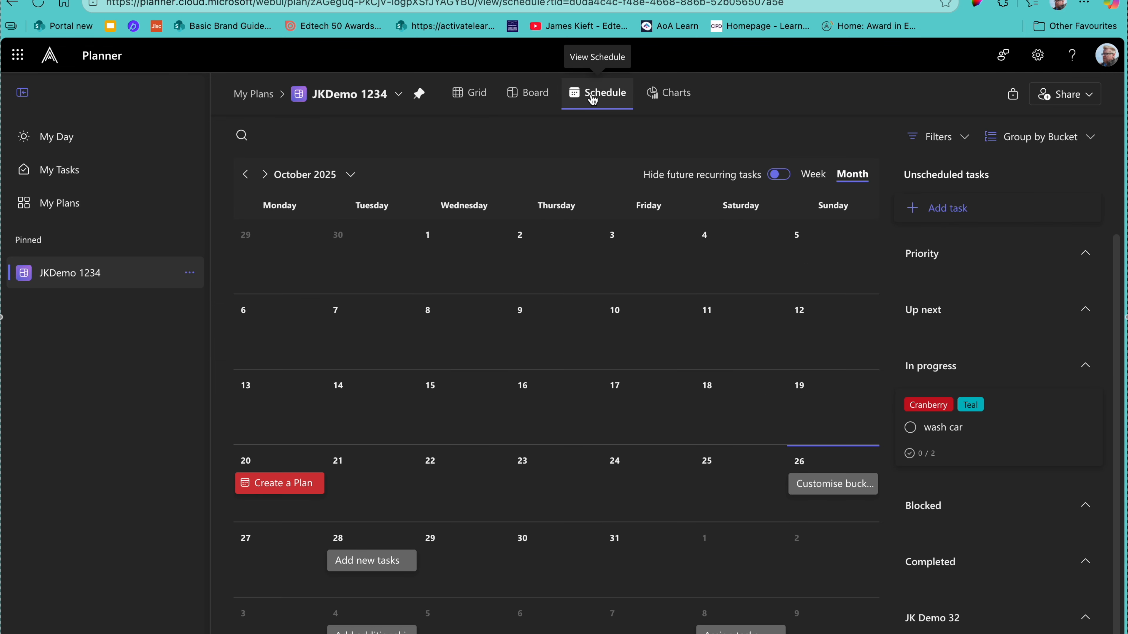
pyautogui.click(669, 96)
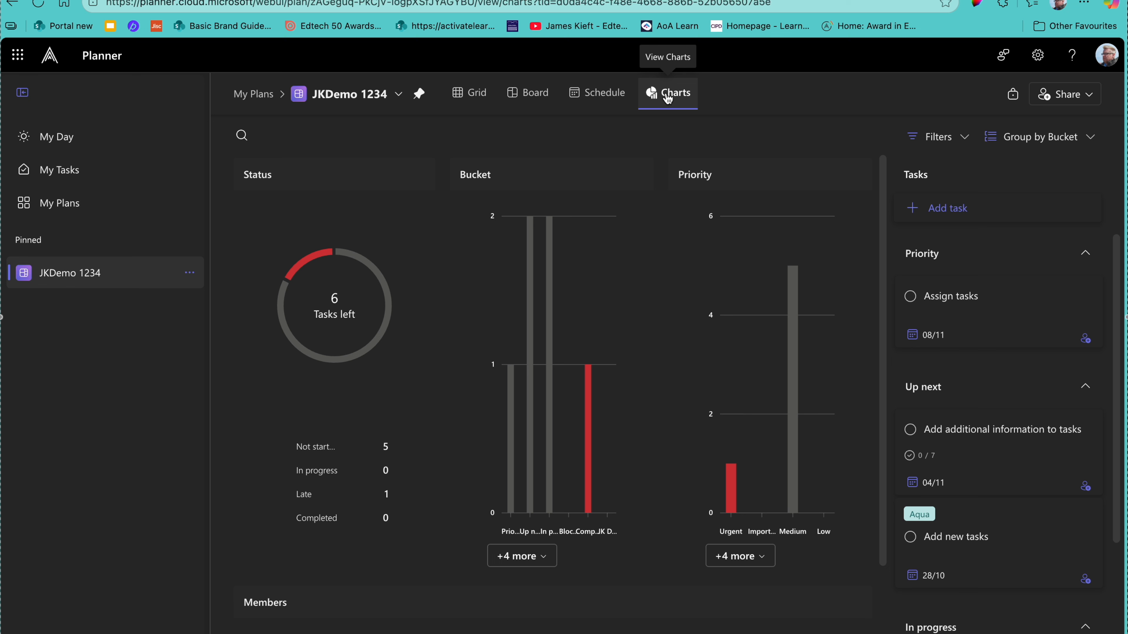
# Step: Scroll down the charts page and open Planner Settings from the gear icon
pyautogui.moveTo(332, 328)
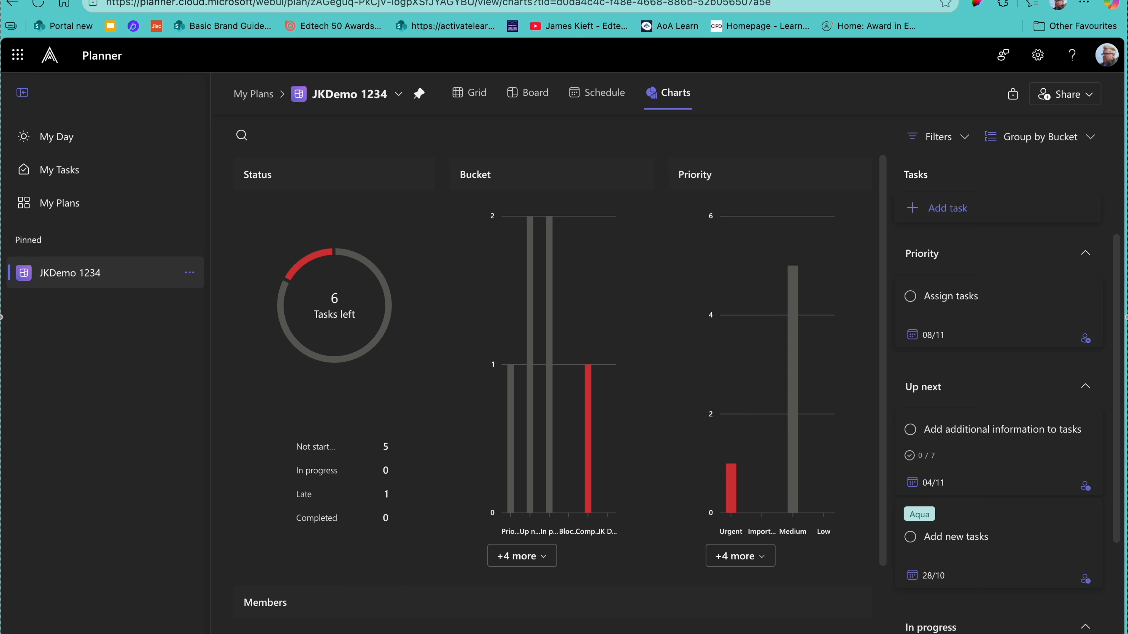
pyautogui.scroll(-2, 323, 605)
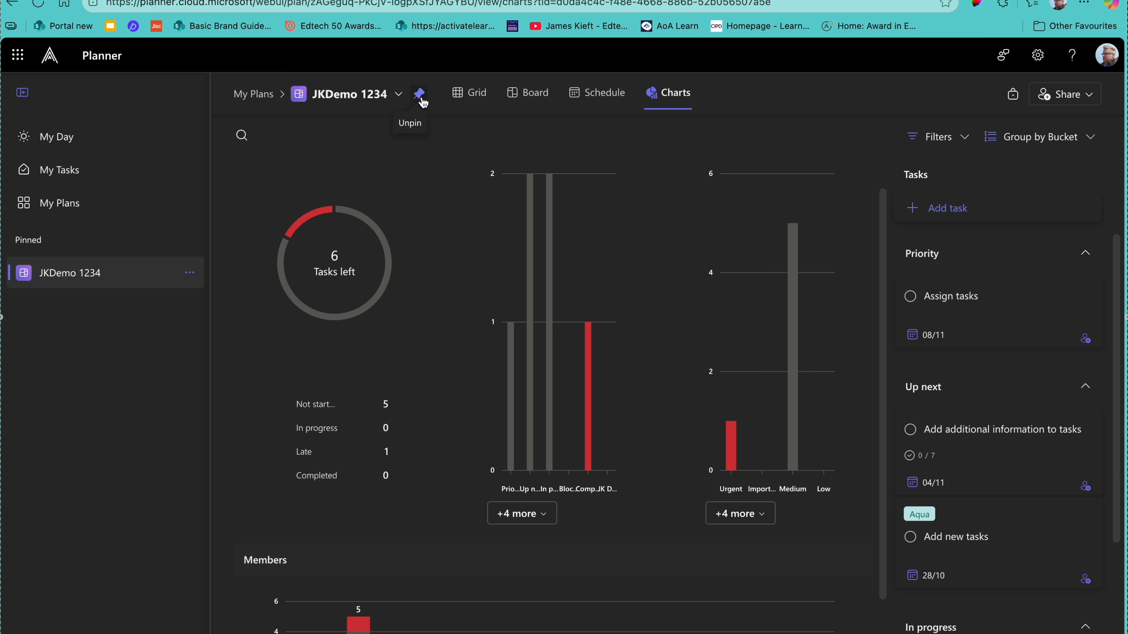
pyautogui.click(1037, 62)
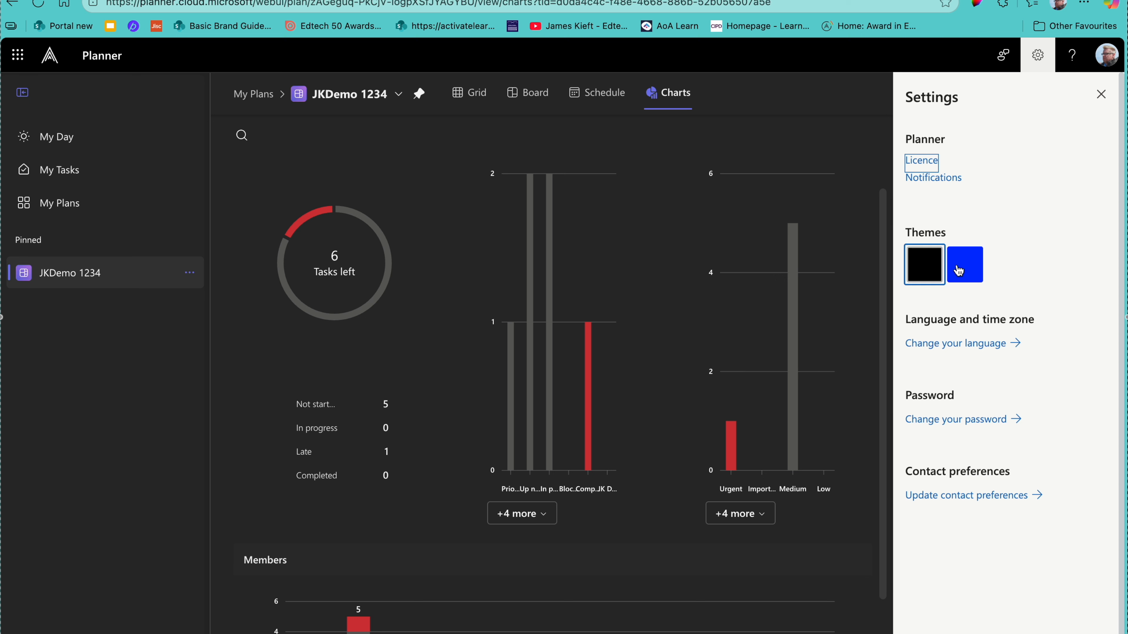
# Step: Try the blue theme, revert to black, close Settings, and bring up the plan options menu
pyautogui.click(970, 271)
pyautogui.click(933, 272)
pyautogui.click(1101, 93)
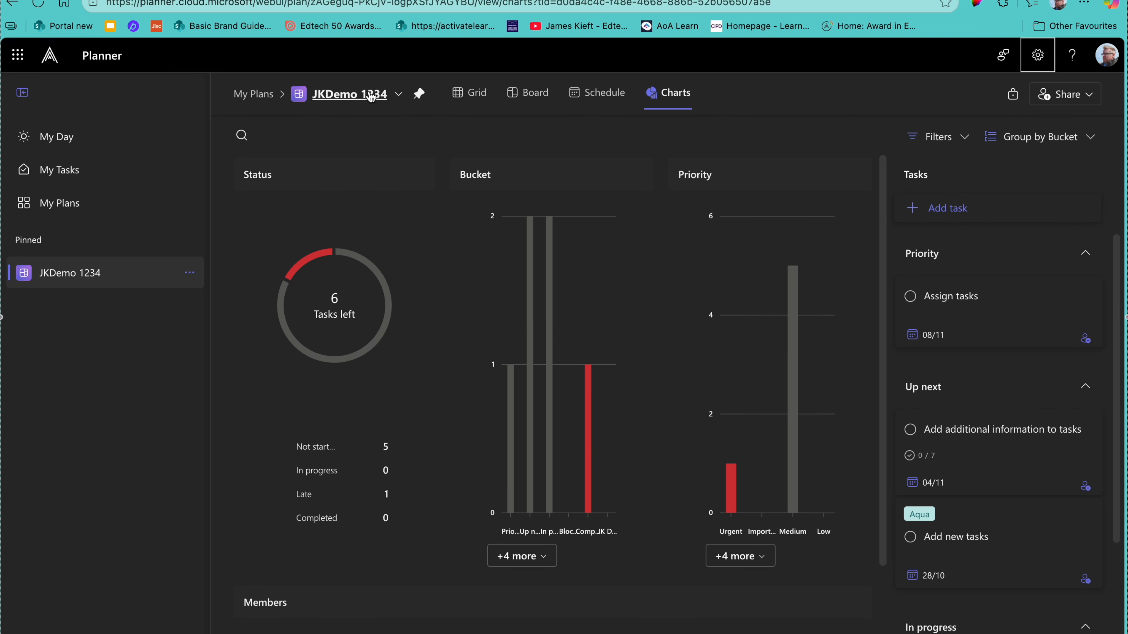
pyautogui.click(398, 94)
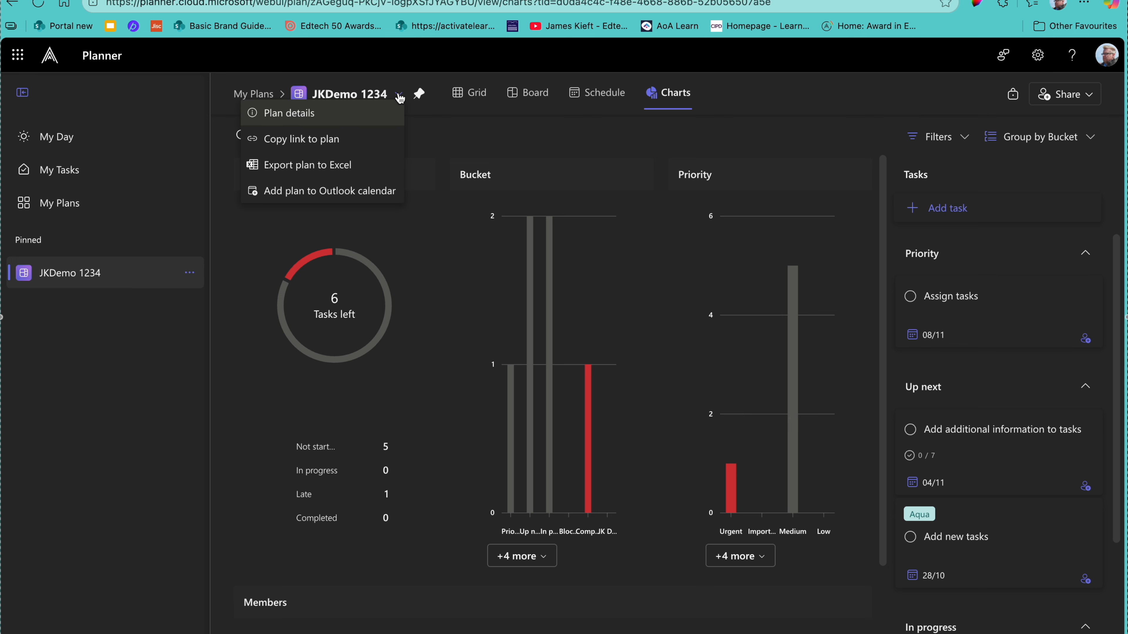